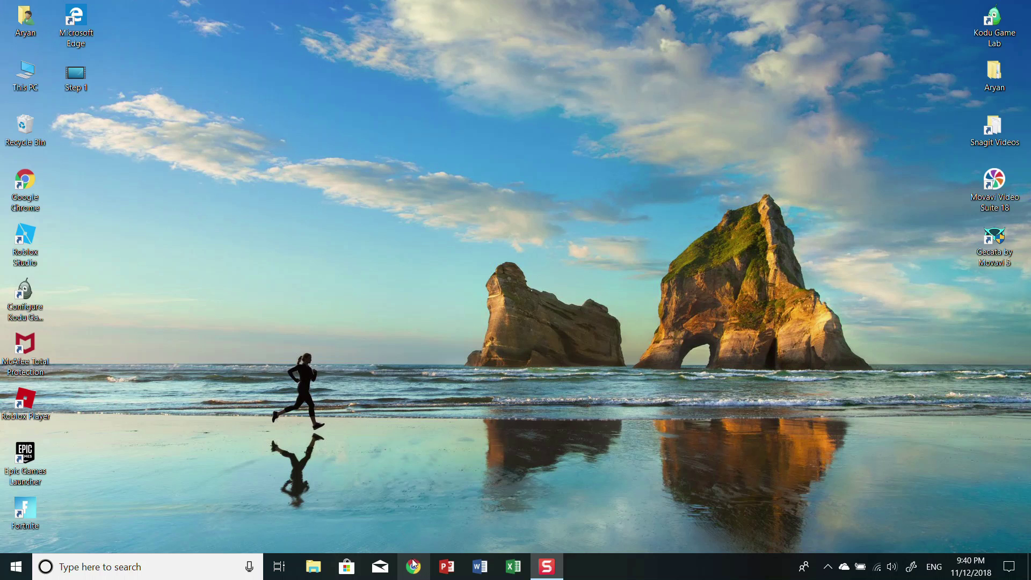
click(424, 573)
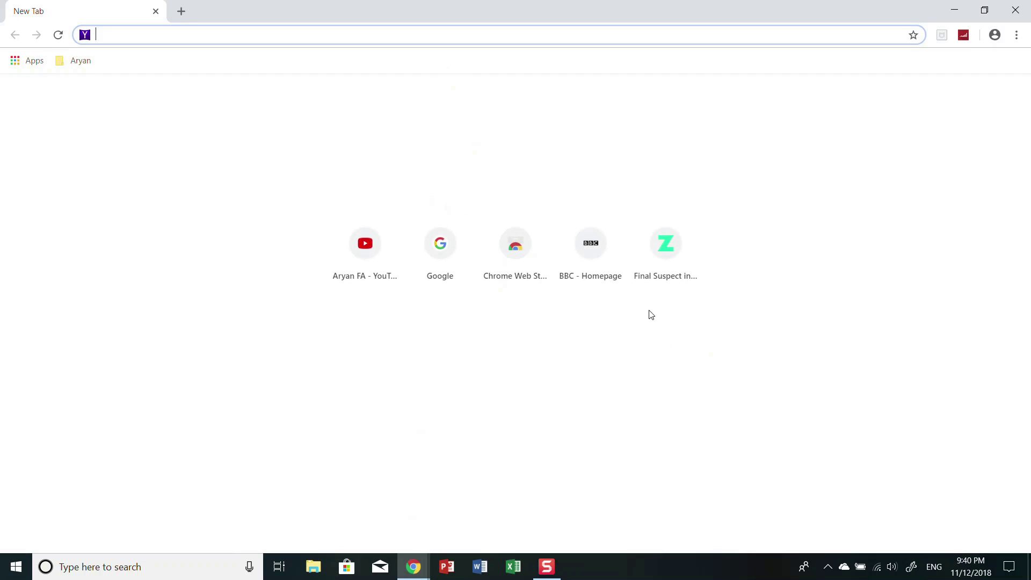
click(440, 243)
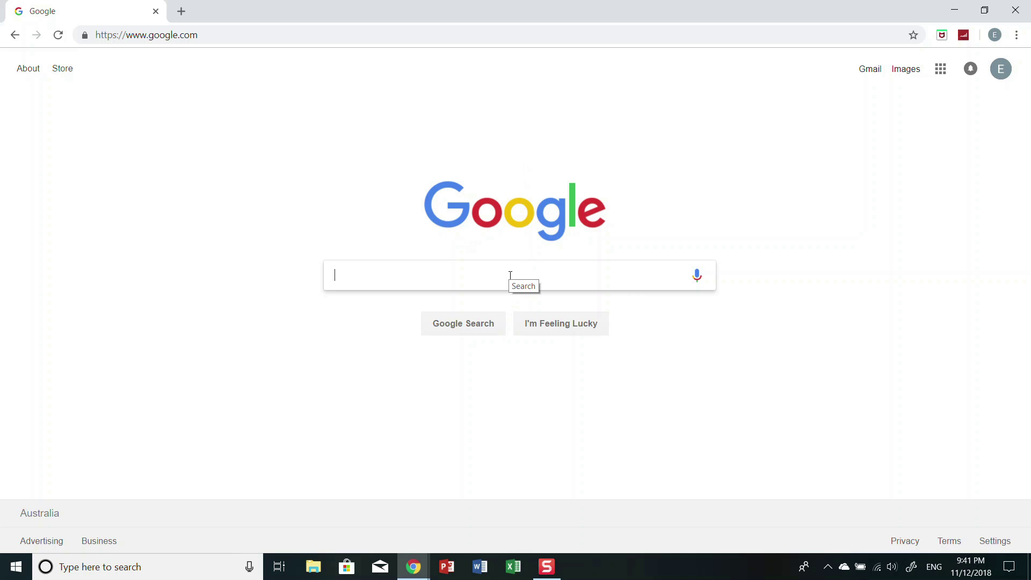
text(Movi)
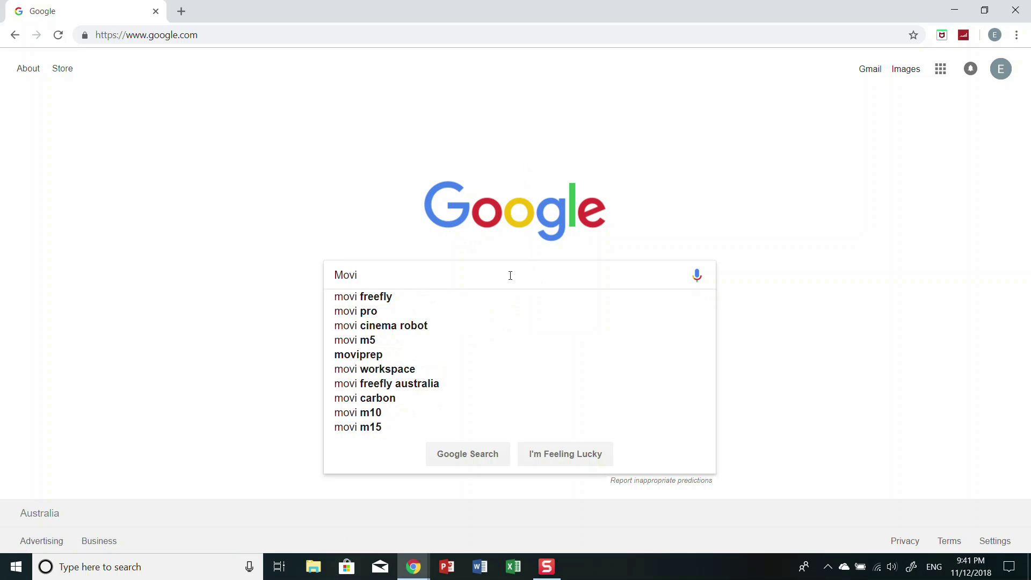
key(BackSpace)
text(e)
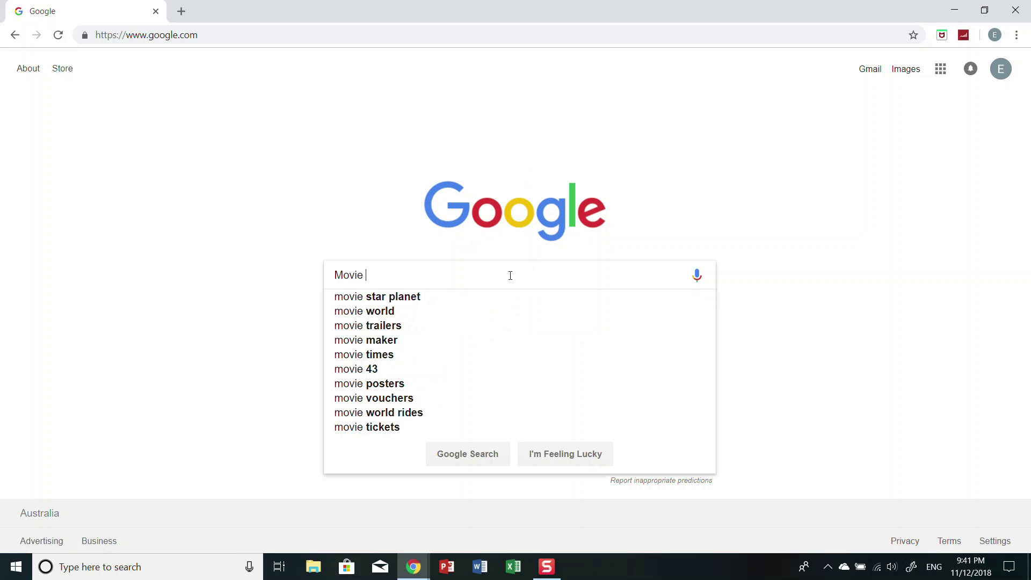
key(BackSpace)
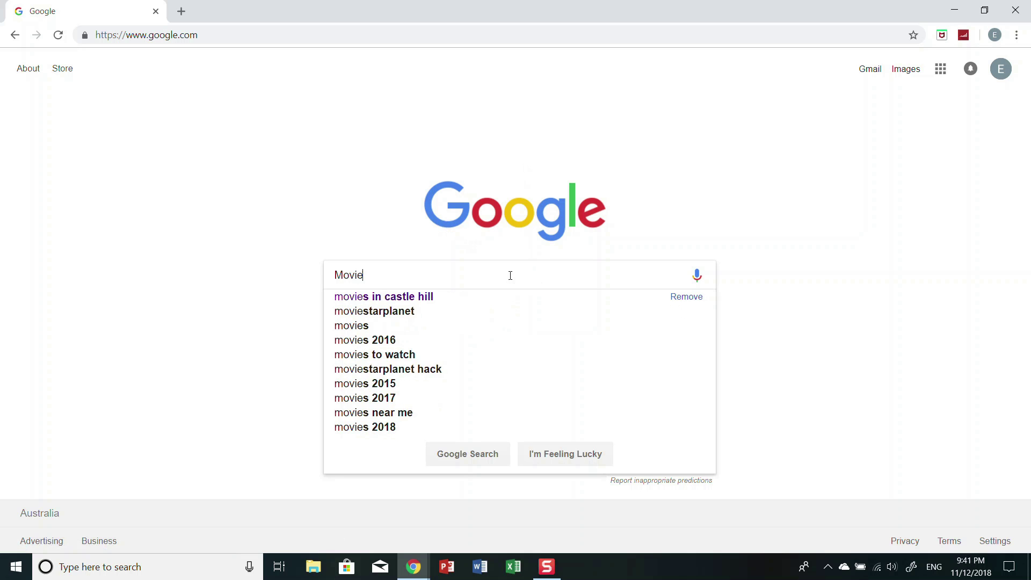
click(1025, 10)
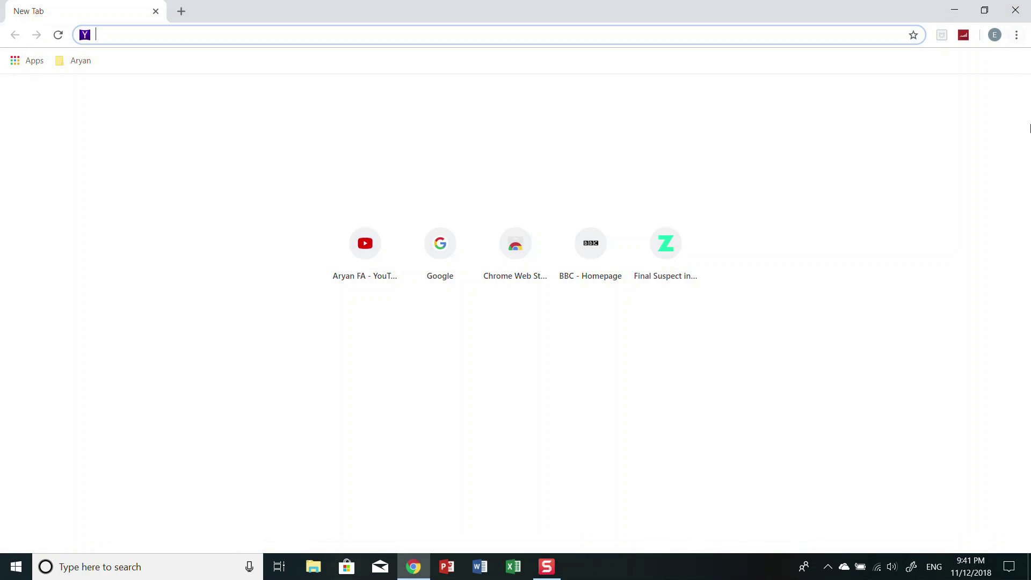
click(1026, 9)
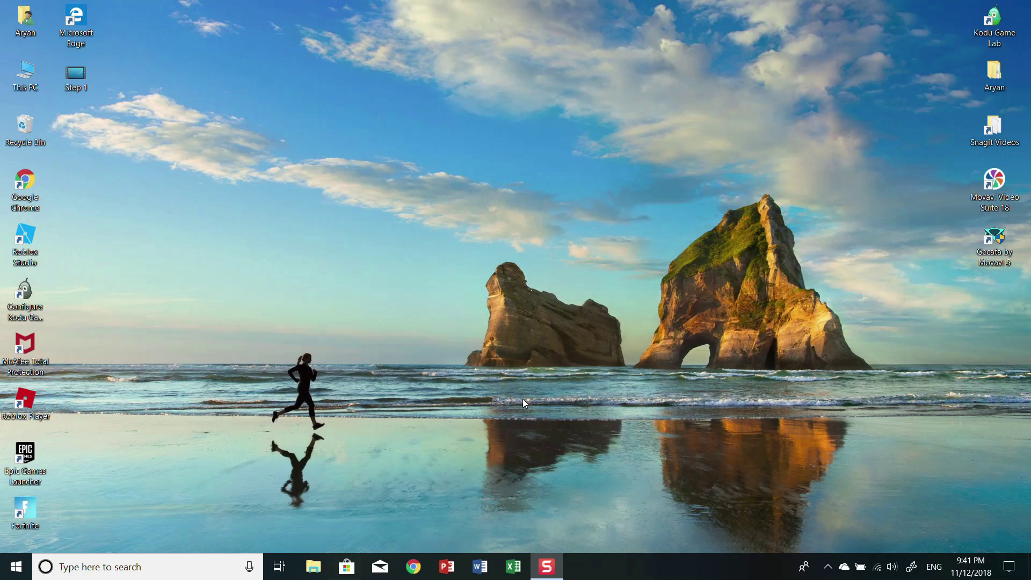
- Open Google in Chrome and search for "movavi video editor"
click(414, 567)
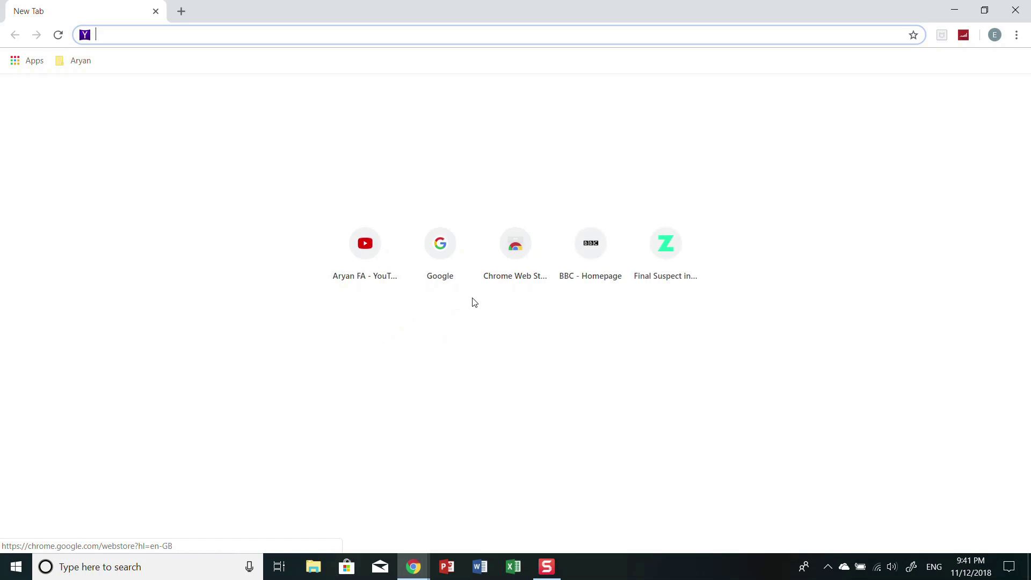
click(467, 276)
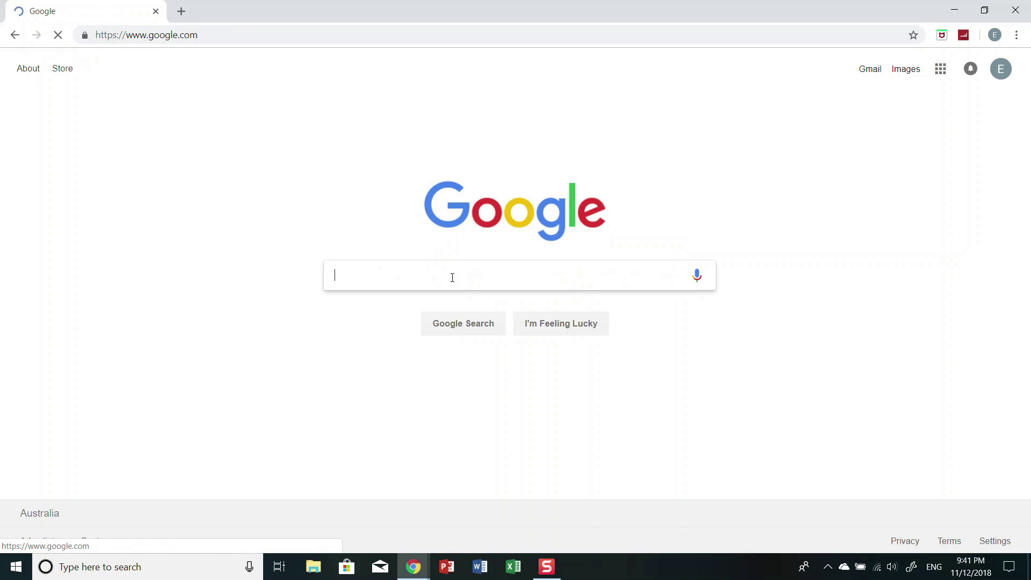
text(m)
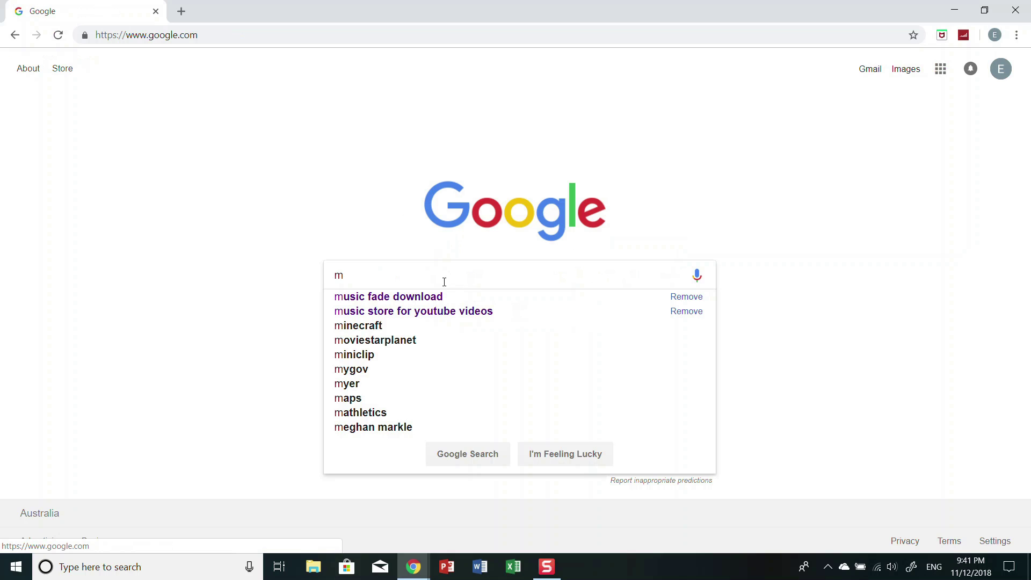
text(o)
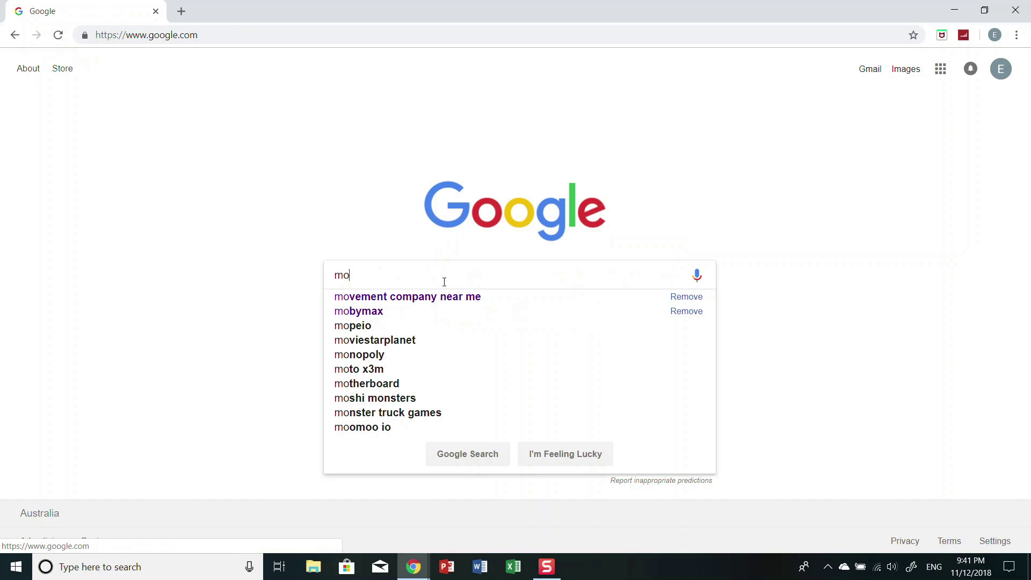
text(v)
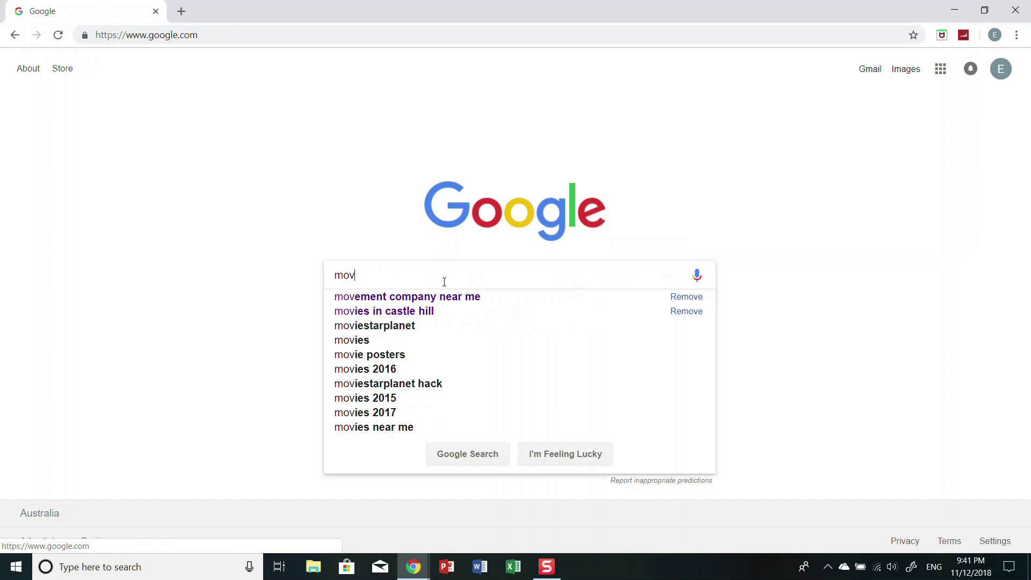
click(1027, 16)
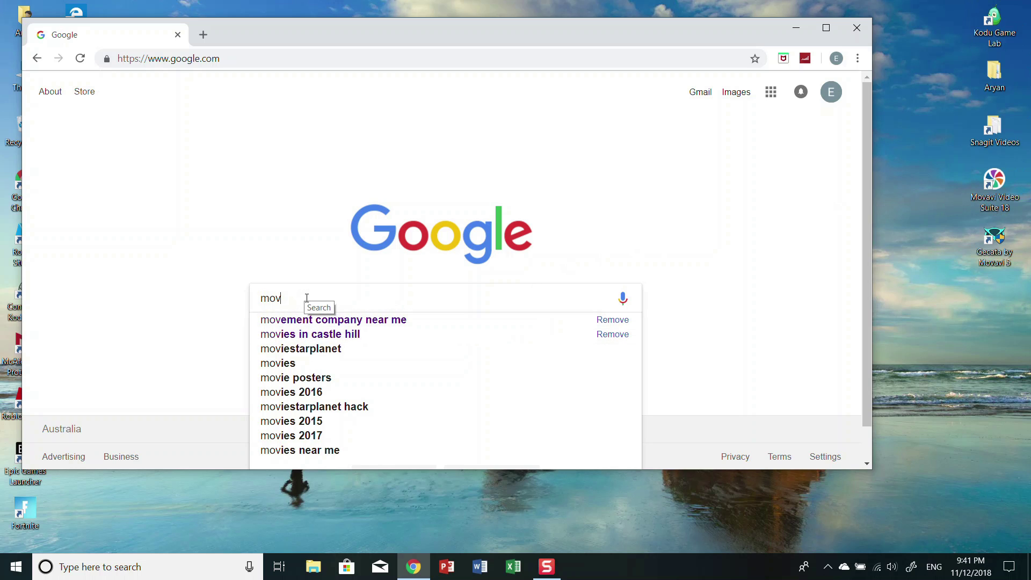
text(a)
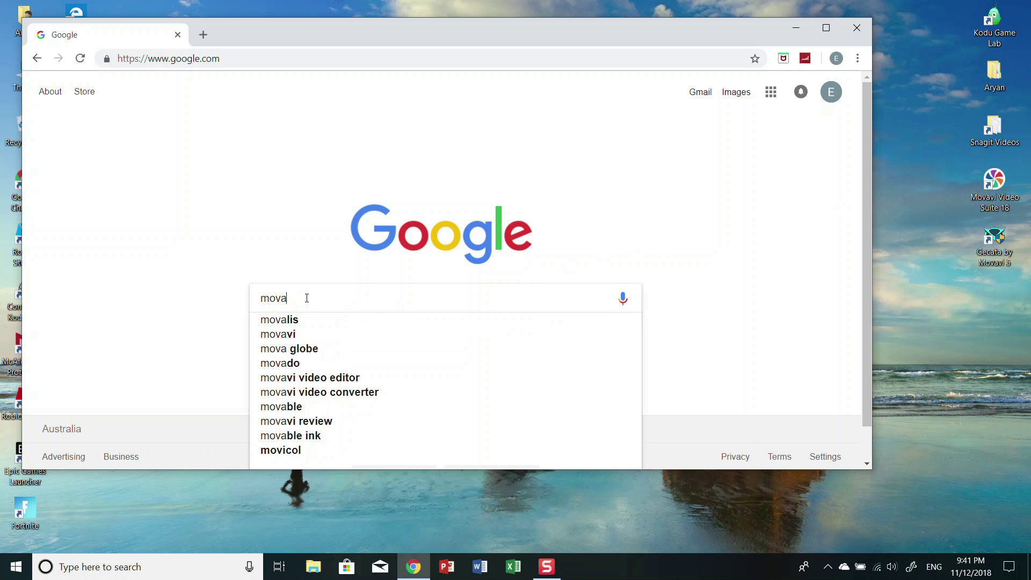
text(i)
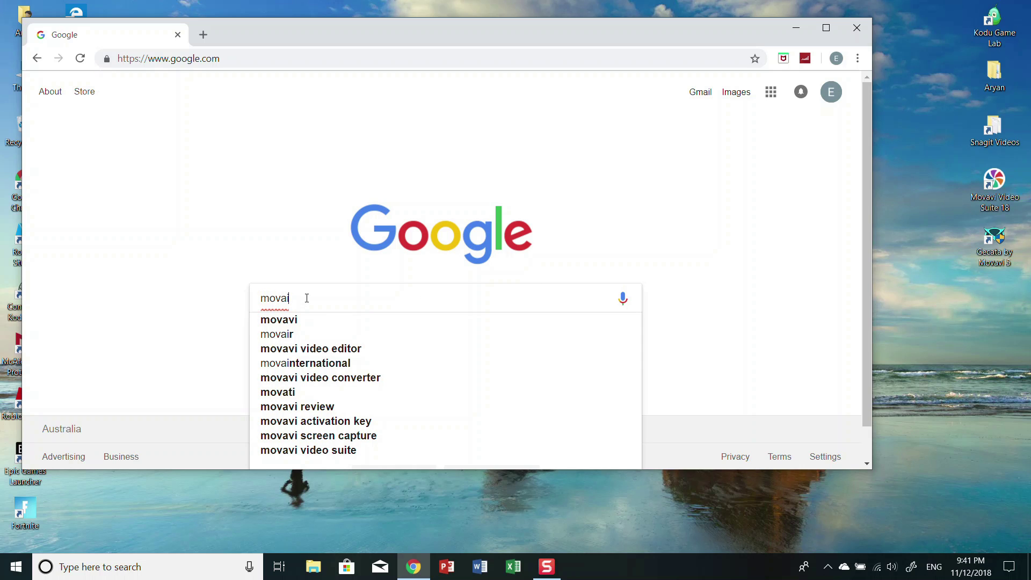
key(BackSpace)
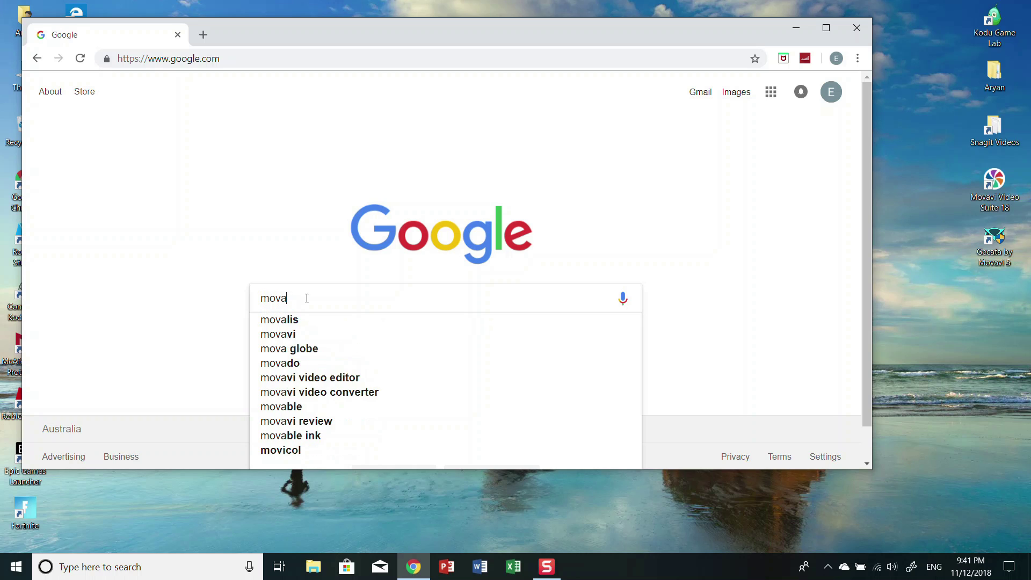
text(vi)
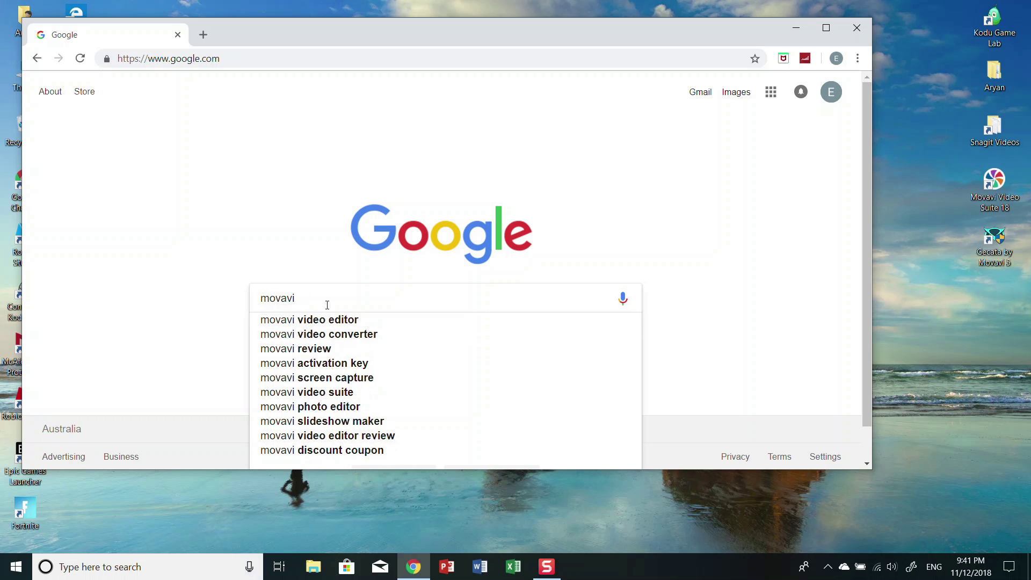
click(326, 321)
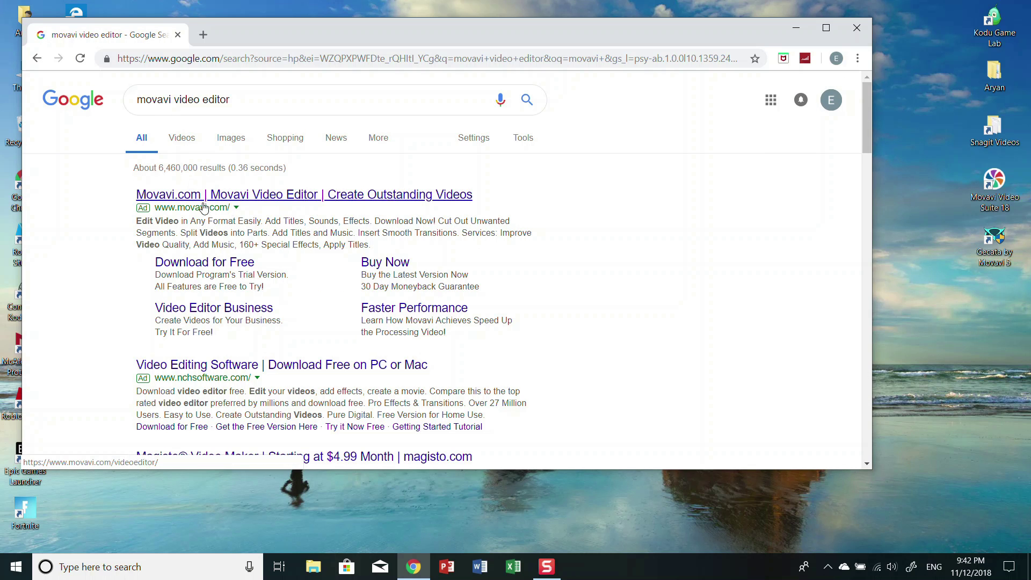
- Maximize the browser, open the Movavi Video Editor page from the search results, and examine its features, download and purchase options
click(827, 28)
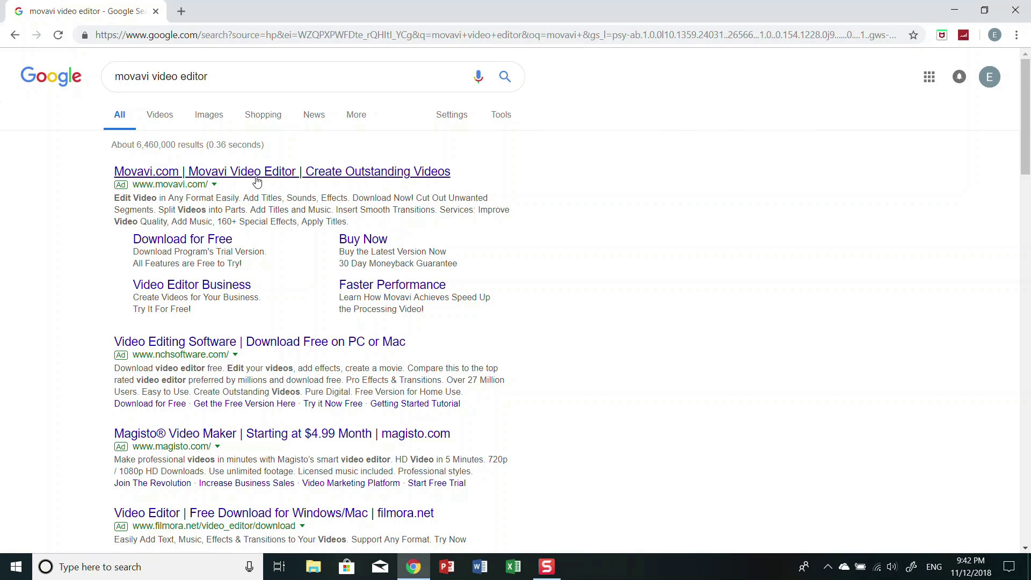
click(229, 172)
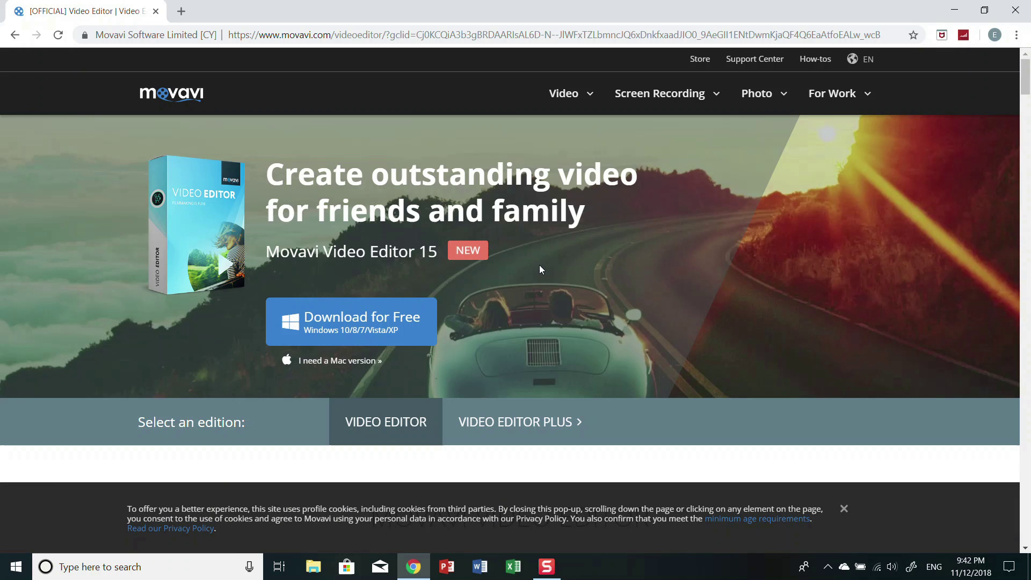
scroll(841, 216, down, 7)
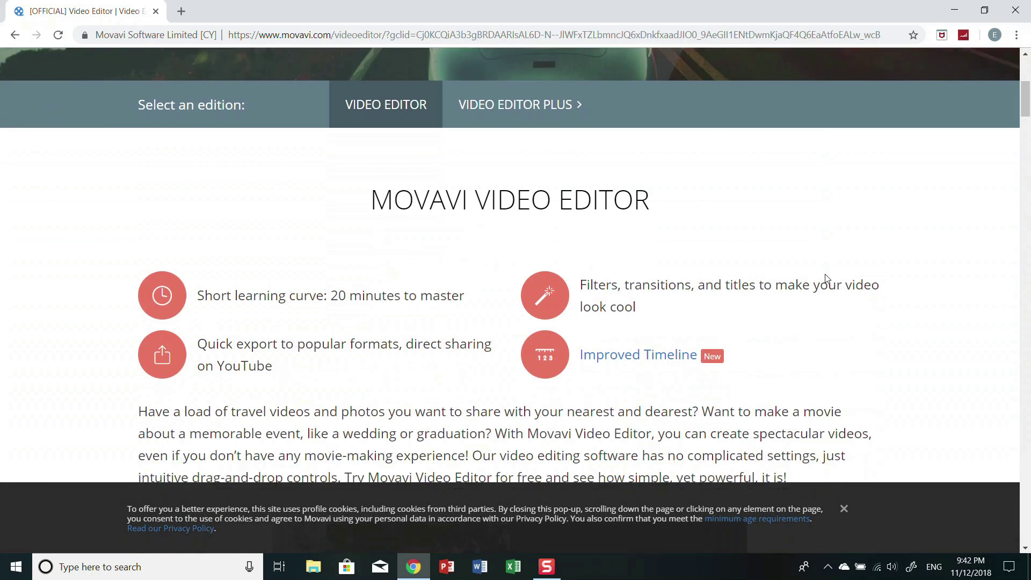
scroll(870, 284, down, 3)
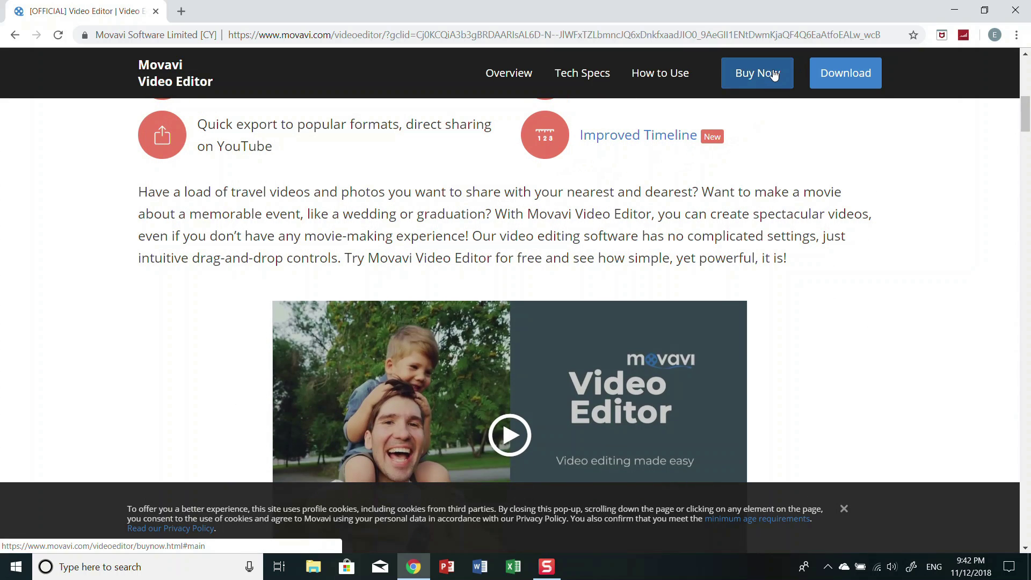
scroll(591, 162, down, 9)
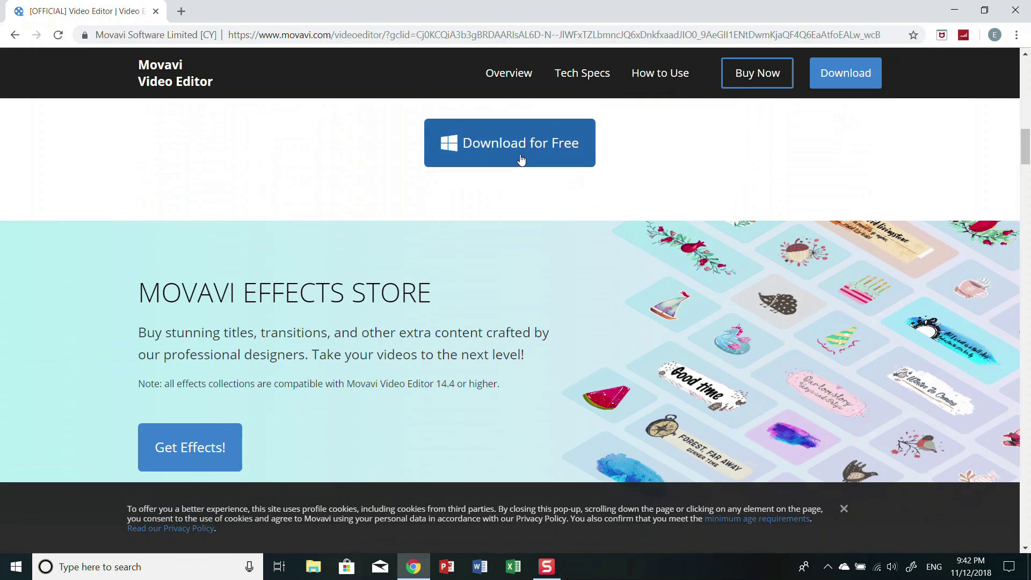
scroll(470, 208, down, 3)
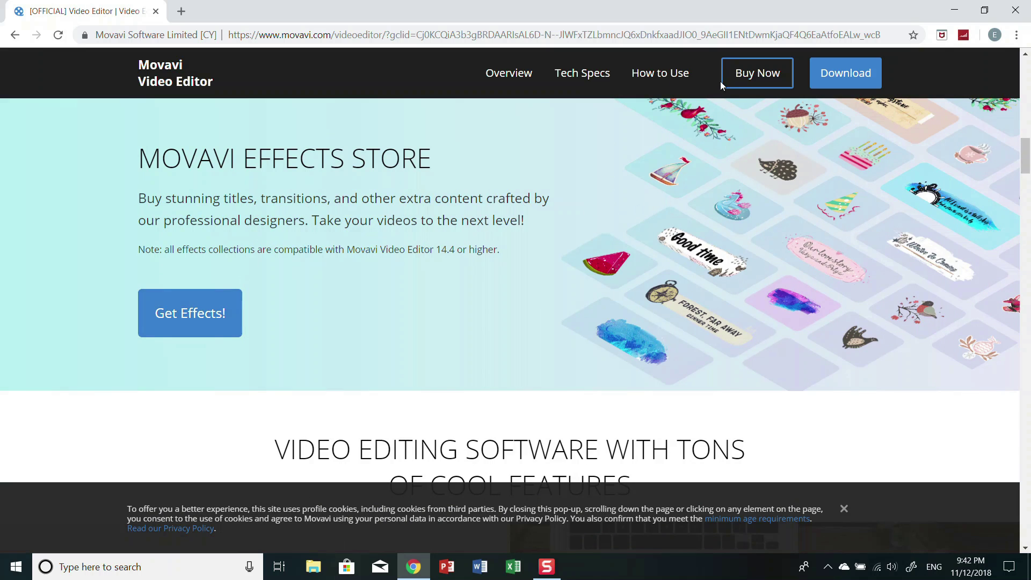
scroll(723, 145, up, 3)
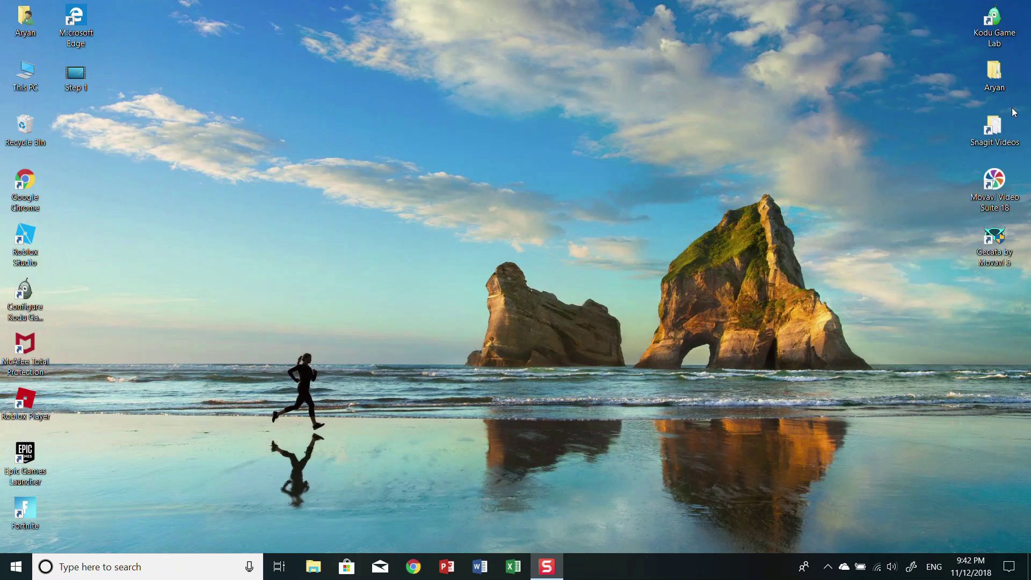
- Launch Movavi Video Suite 18 and start a new project in its video editor
double_click(1016, 196)
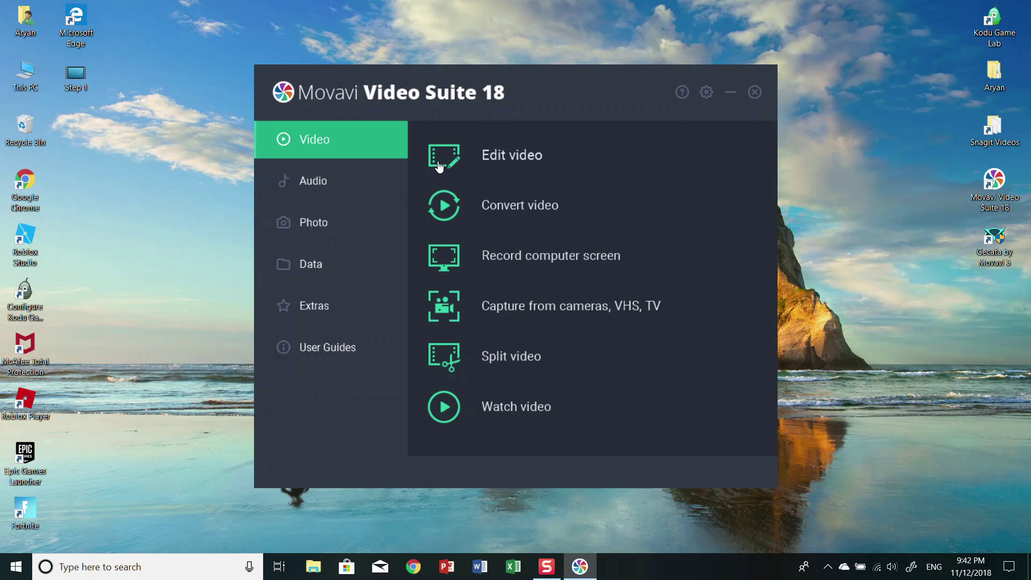
click(439, 167)
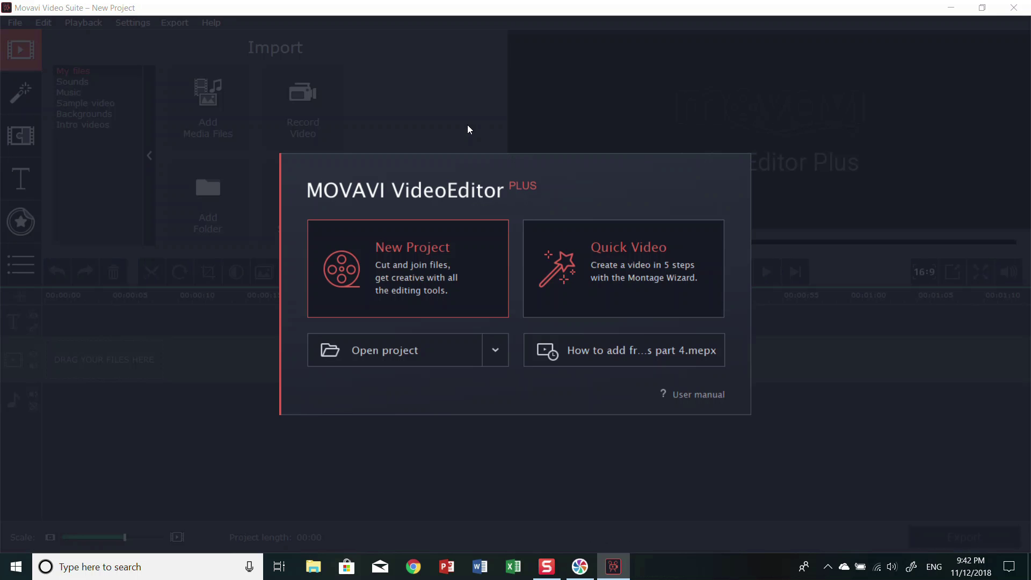
click(418, 278)
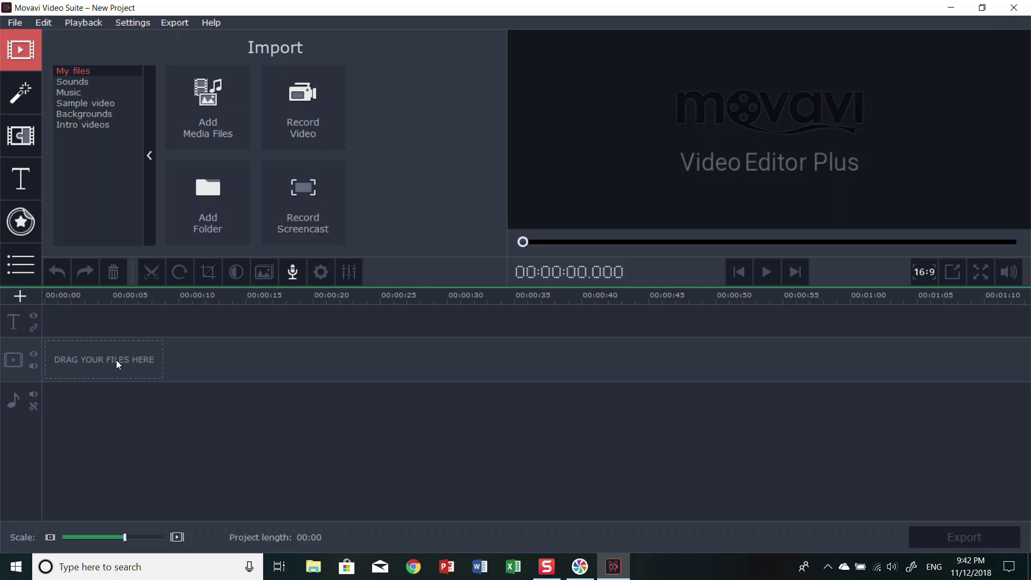
- Add "Alan Walker - Fade [NCS Release].mp3" from File Explorer to the audio track and preview it, pausing at about 6 seconds
click(313, 567)
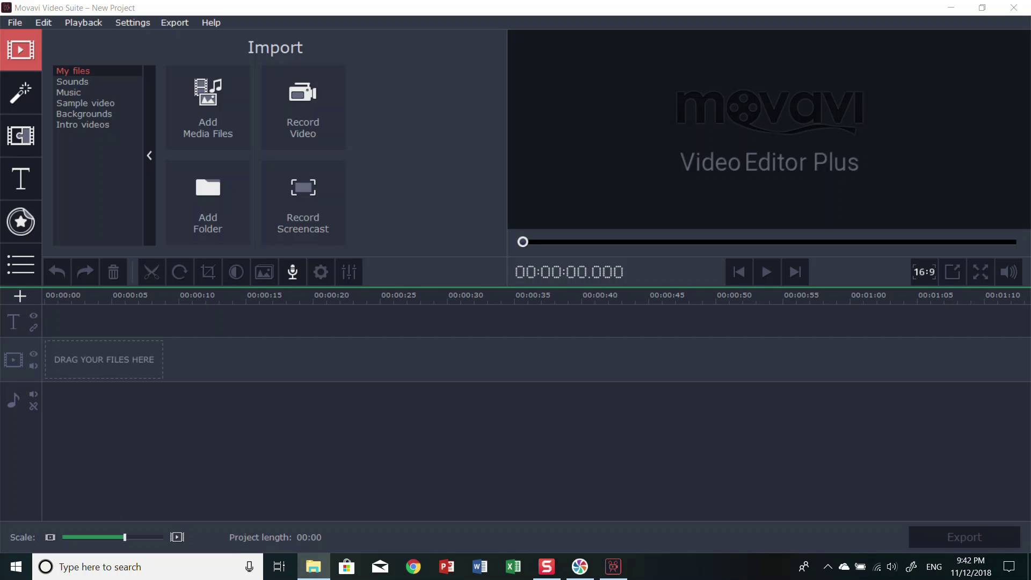
click(19, 398)
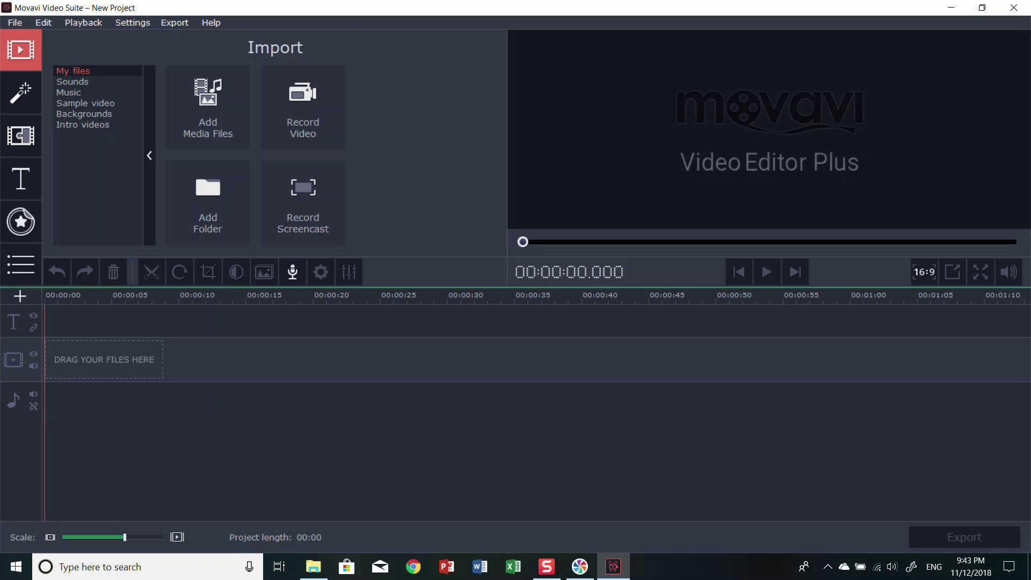
key(alt+Tab)
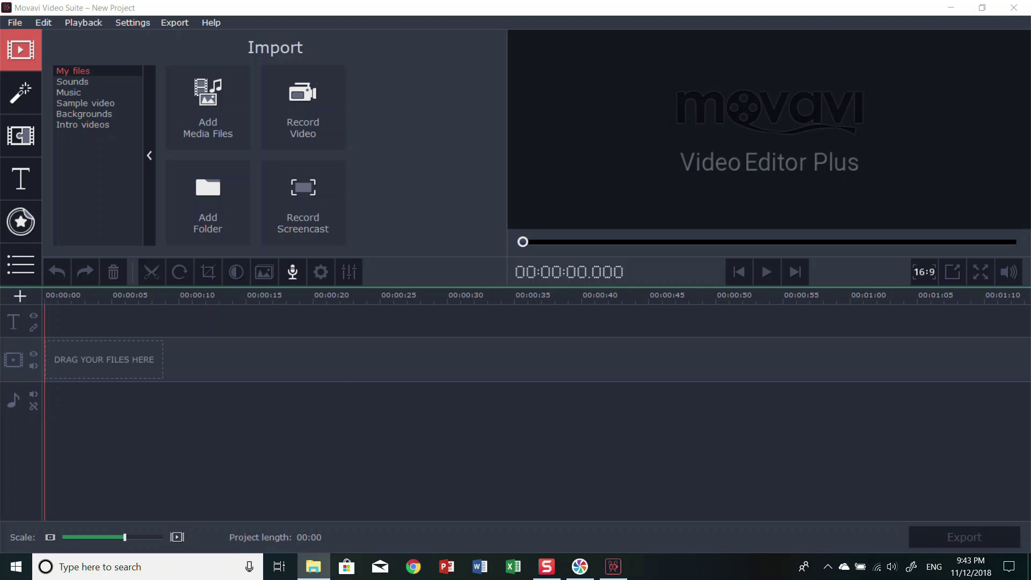
drag(0, 531, 93, 456)
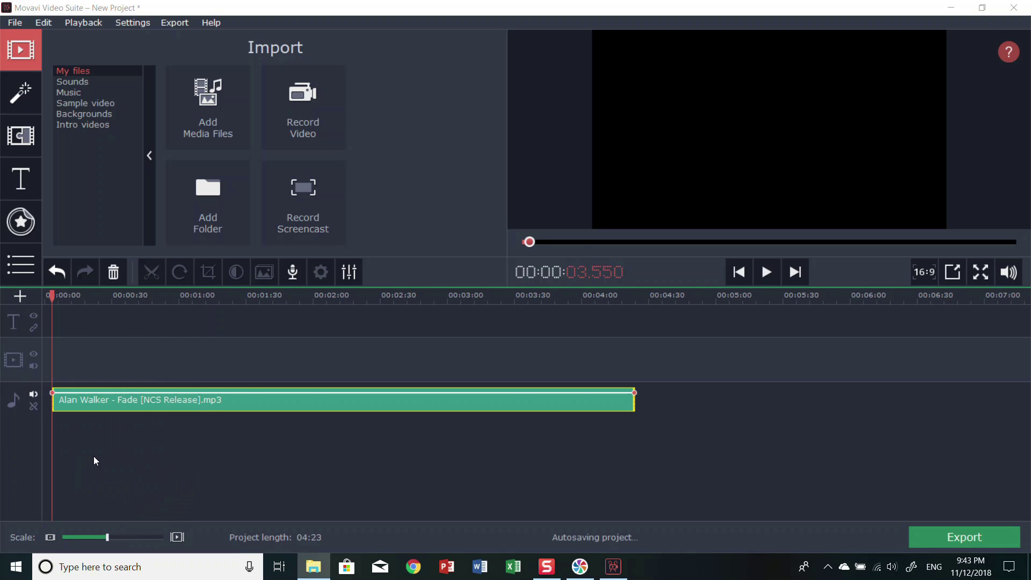
click(765, 275)
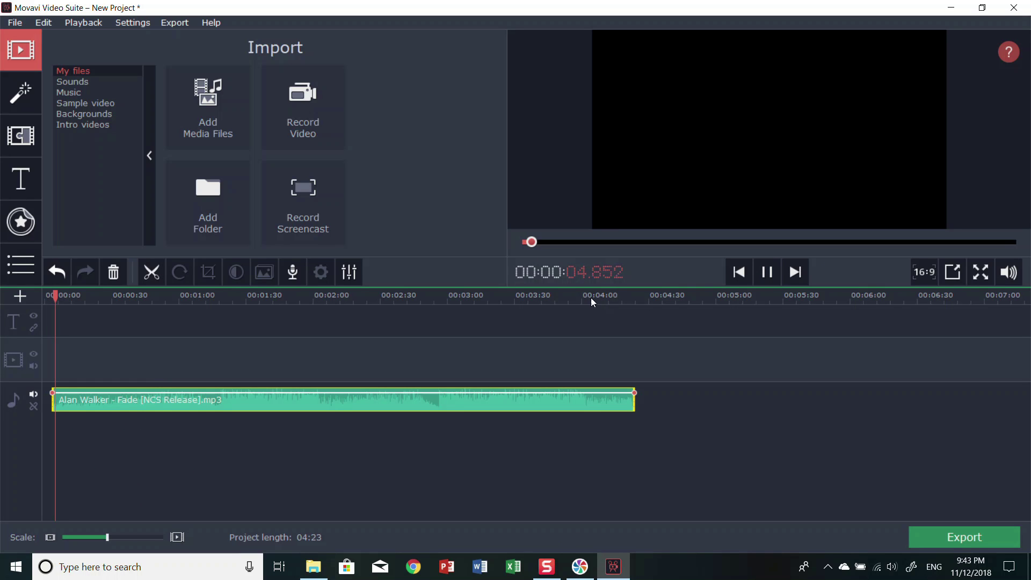
click(773, 269)
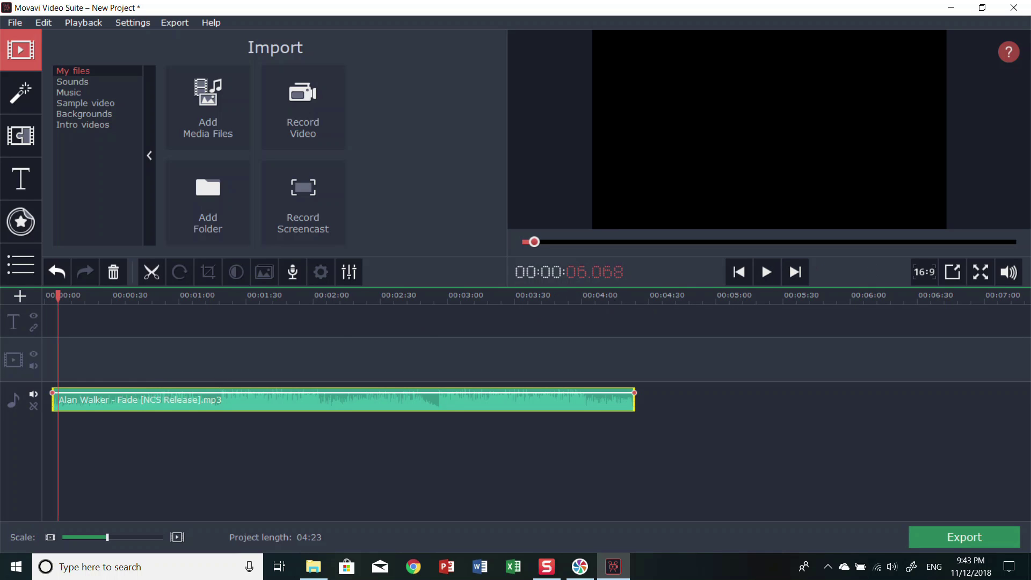
- Add the "basketball day" MP4 from File Explorer to the video track and play it from the start
click(313, 566)
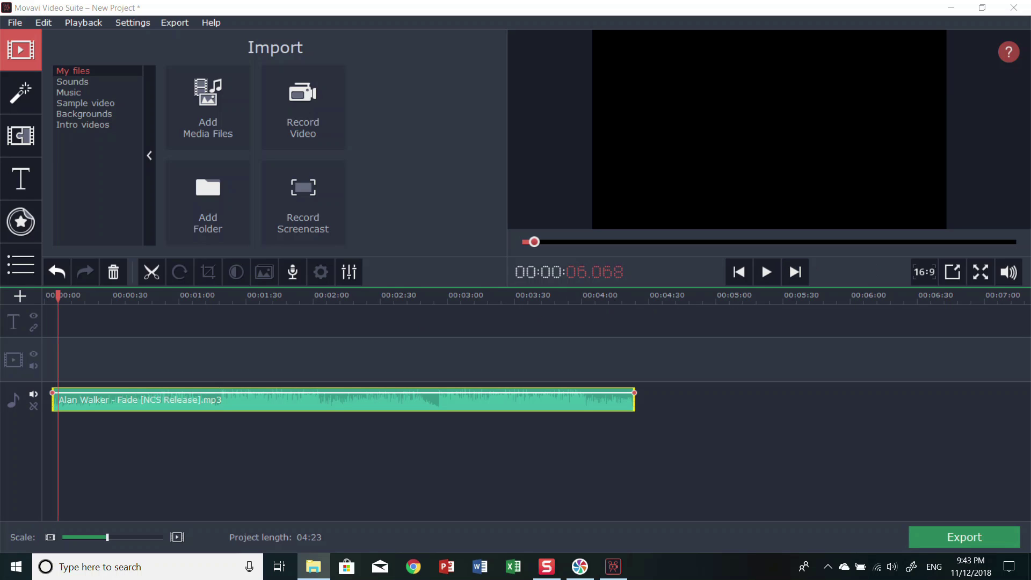
drag(1, 518, 101, 384)
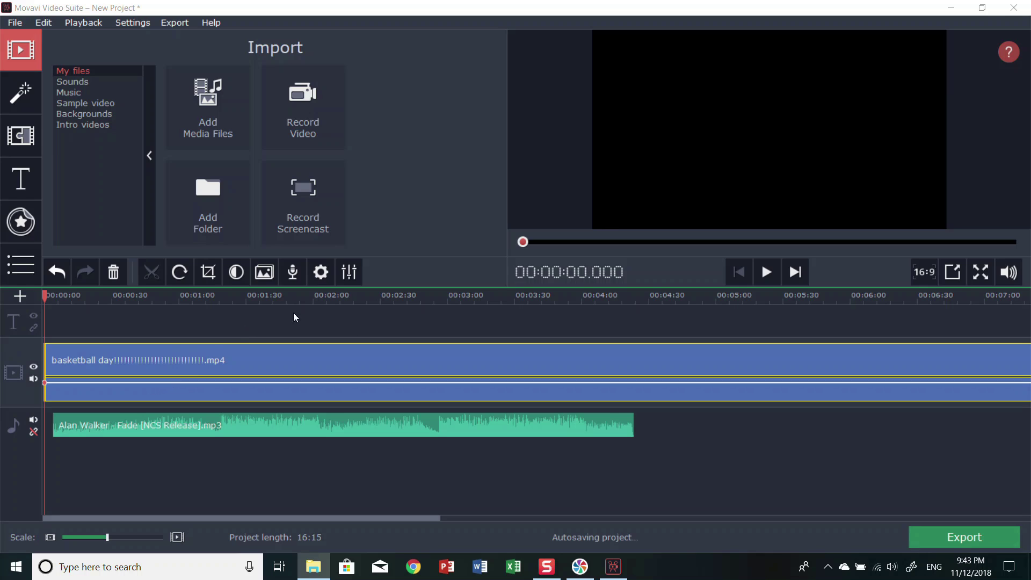
click(771, 276)
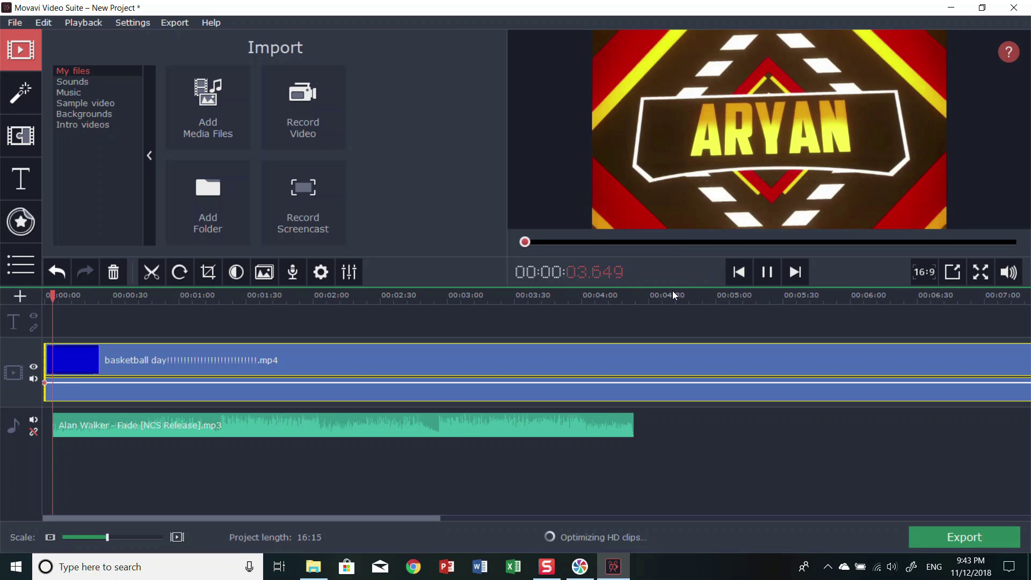
- Move the music clip to start at about 1:31 and lower its volume to about 10% at both its start and end
drag(230, 427, 427, 420)
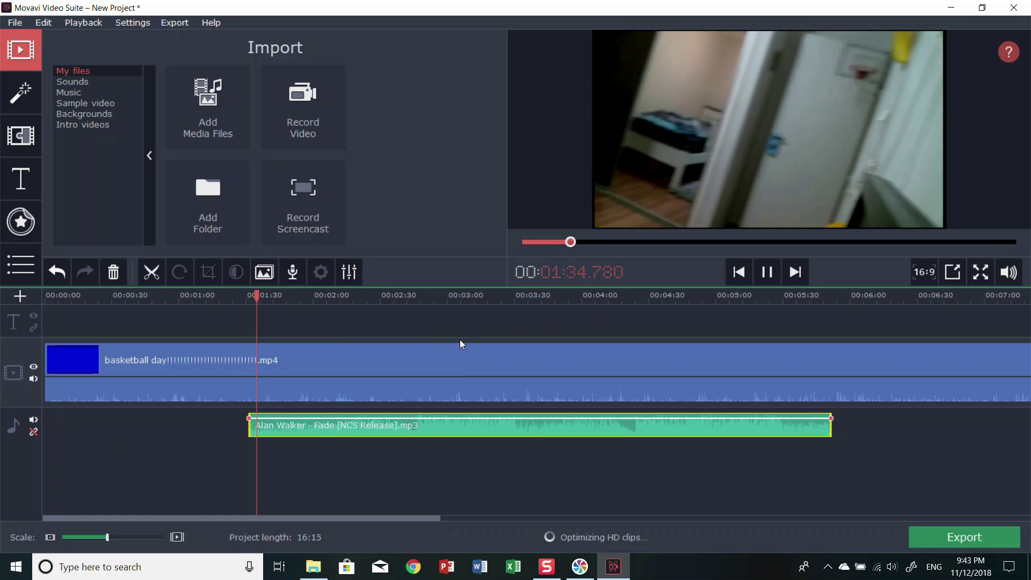
click(765, 280)
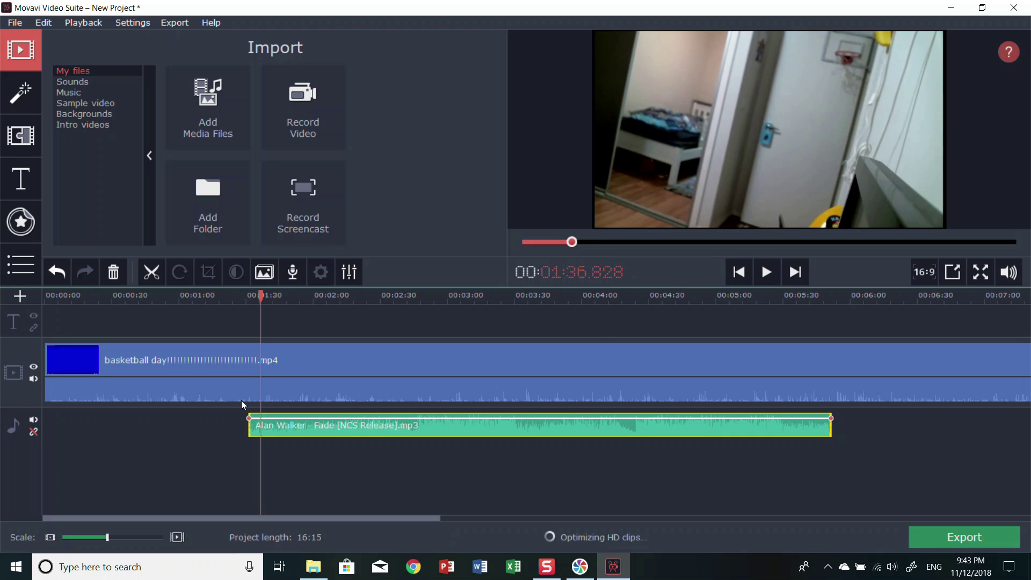
mouse_move(249, 418)
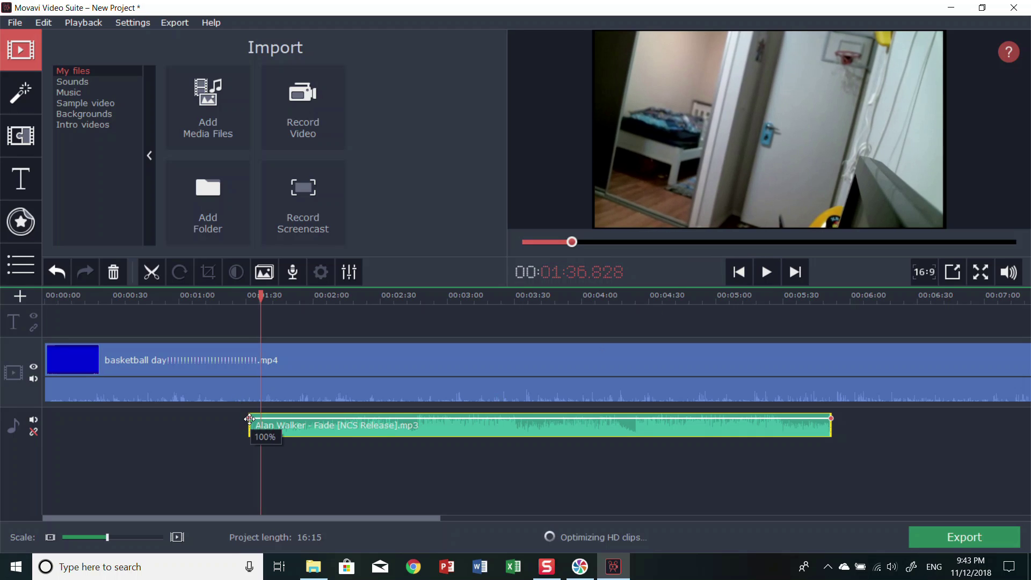
drag(249, 418, 251, 430)
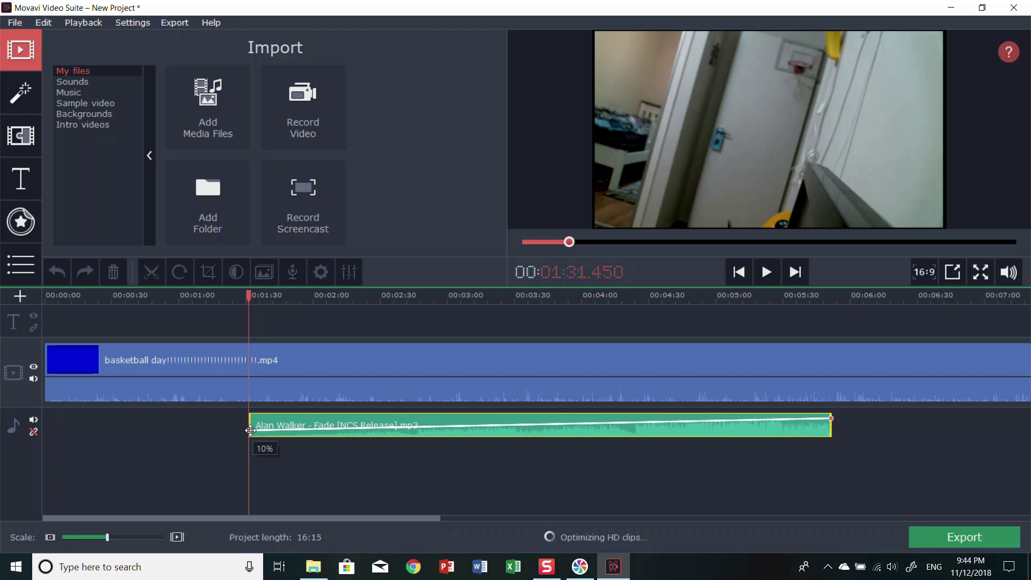
drag(250, 430, 246, 430)
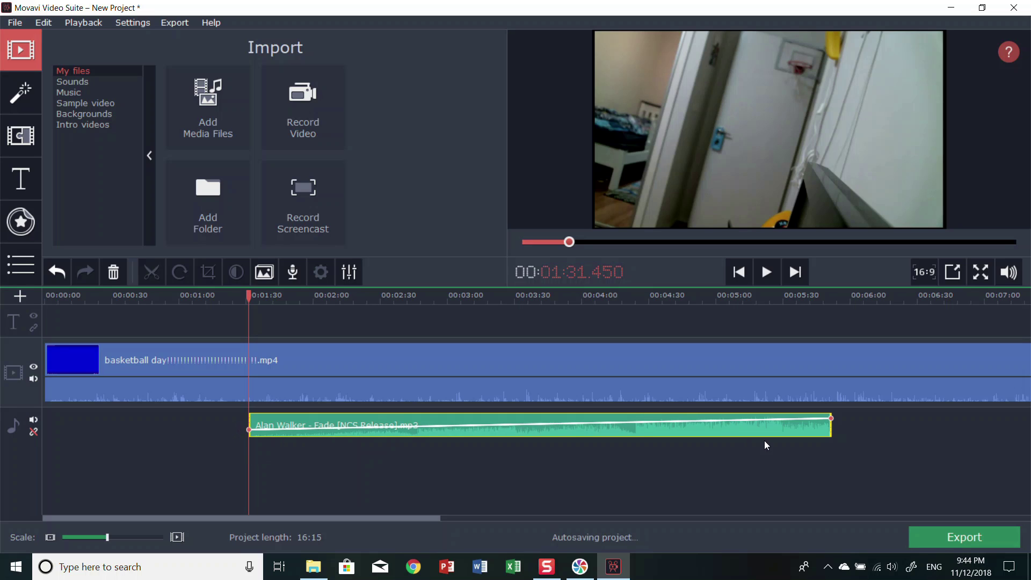
drag(830, 417, 848, 431)
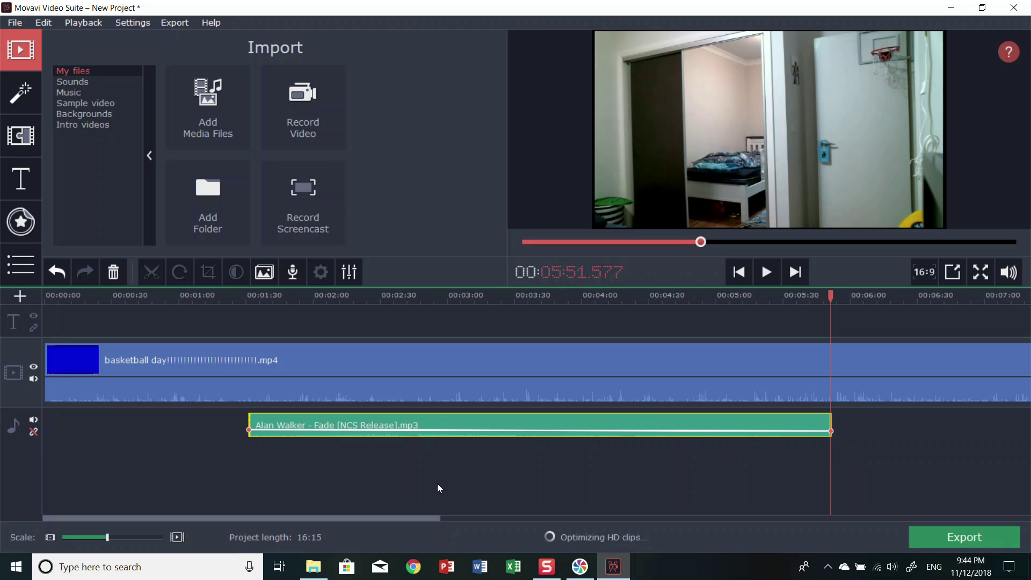
drag(250, 431, 261, 432)
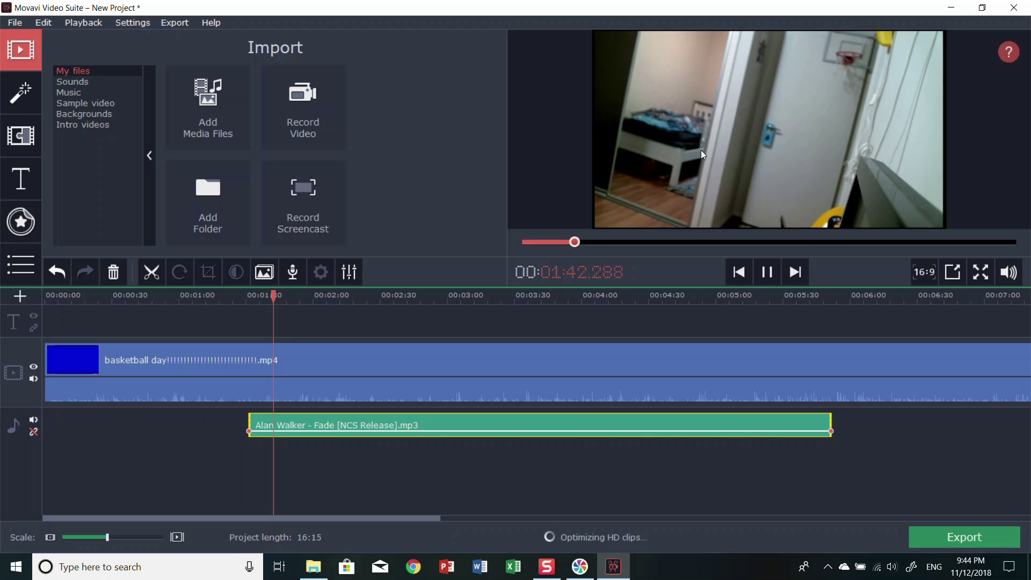
click(767, 272)
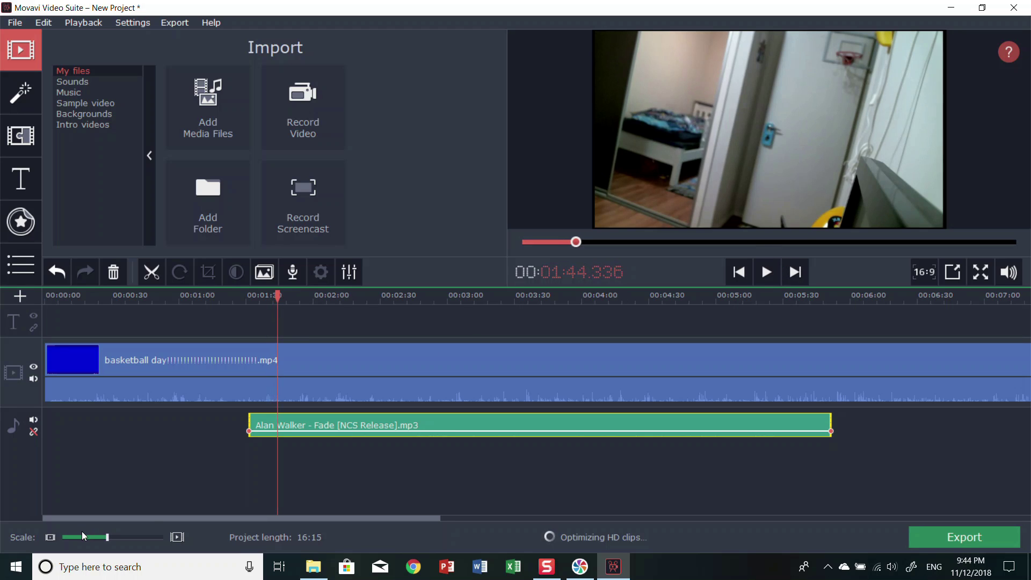
- Trim the music clip's start to about 1:32 and fine-tune the volume point at its end
click(250, 428)
drag(250, 428, 262, 429)
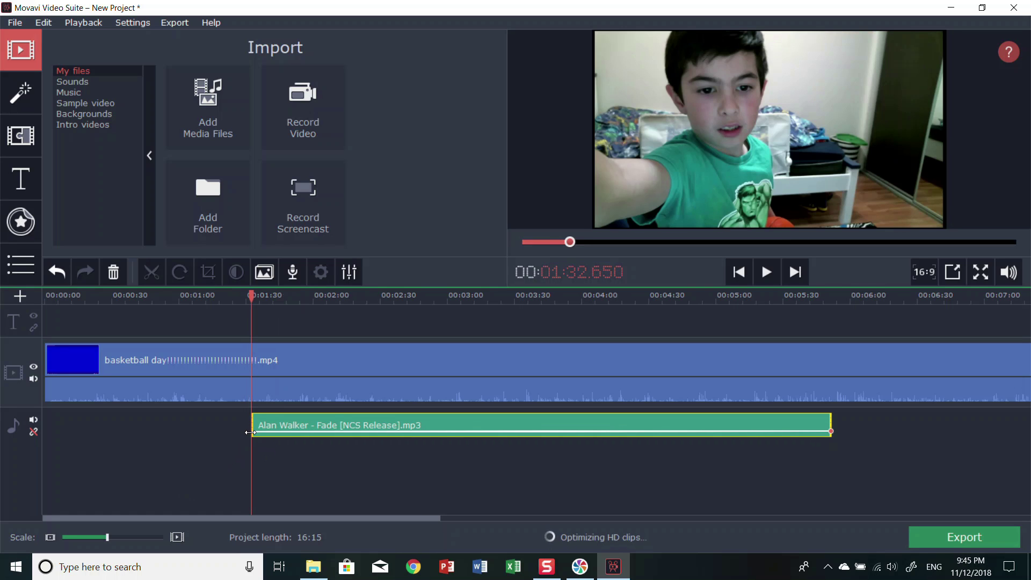
click(263, 433)
click(266, 429)
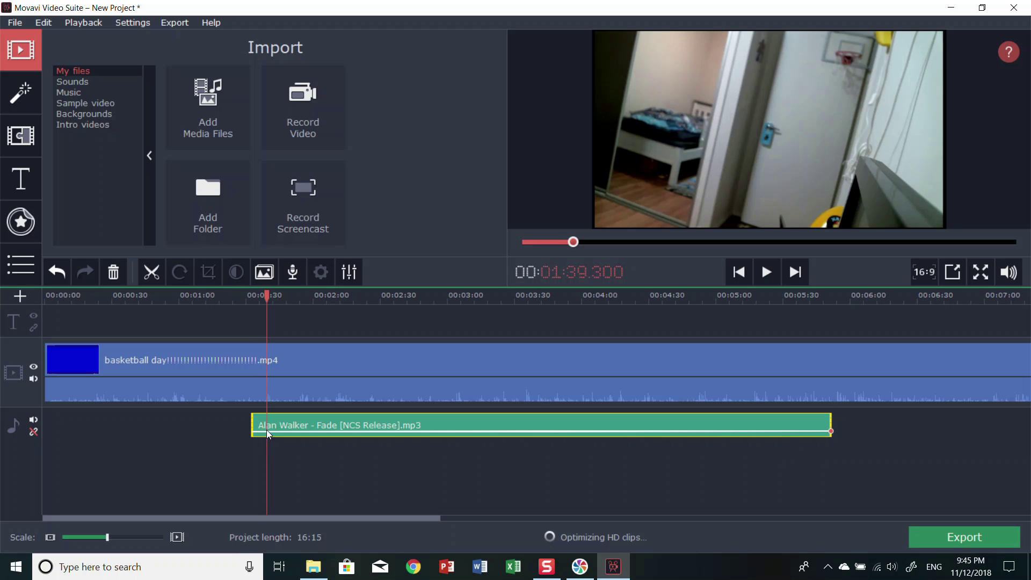
drag(266, 430, 304, 429)
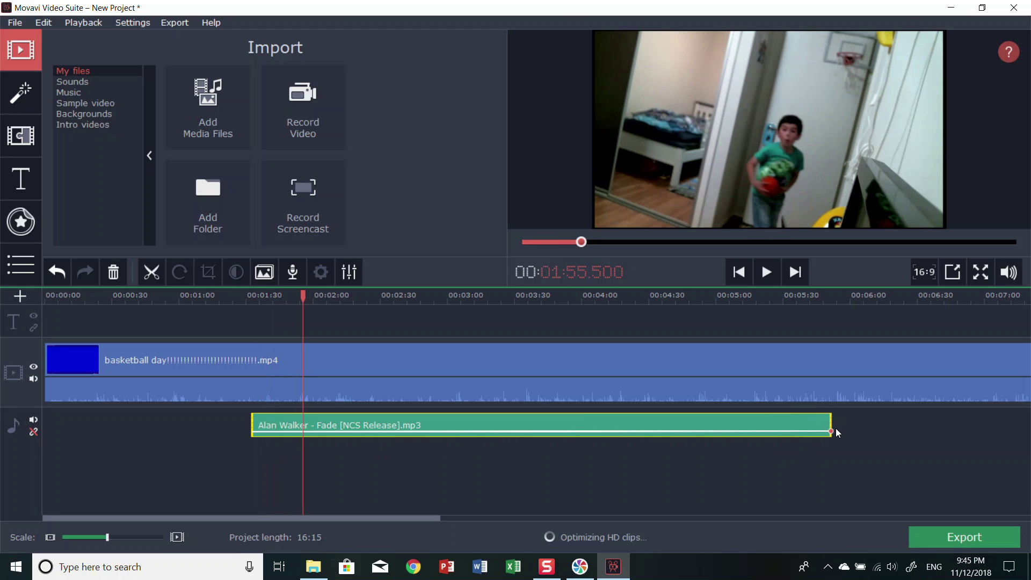
drag(830, 431, 832, 432)
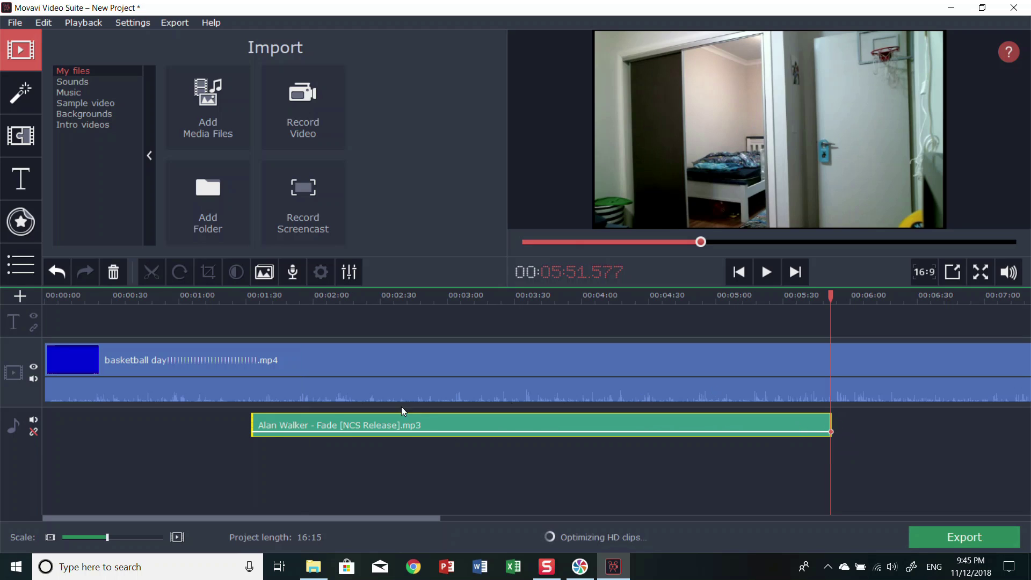
click(251, 432)
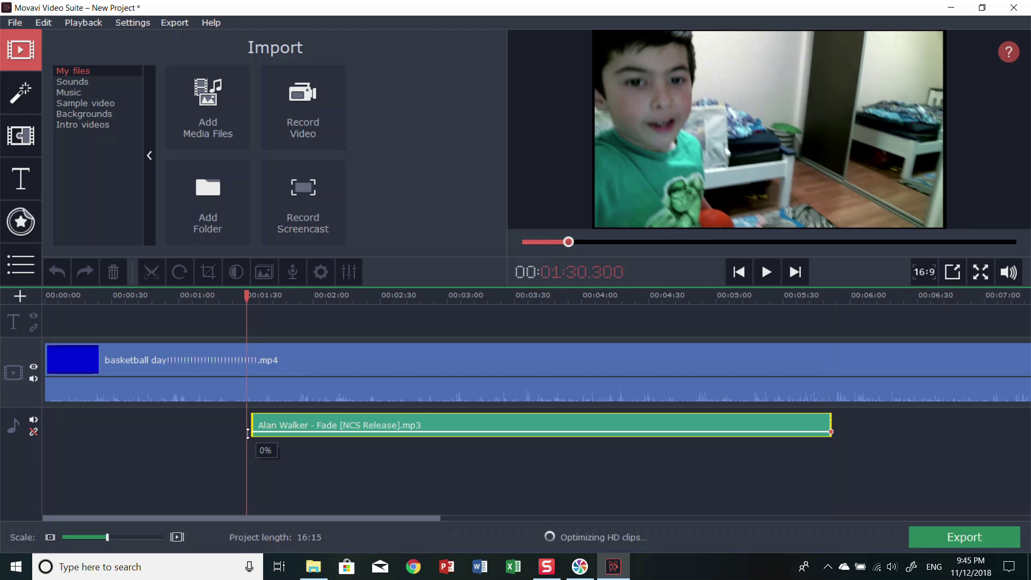
- Preview the video together with the quieter music, pausing at about 2:16
click(273, 431)
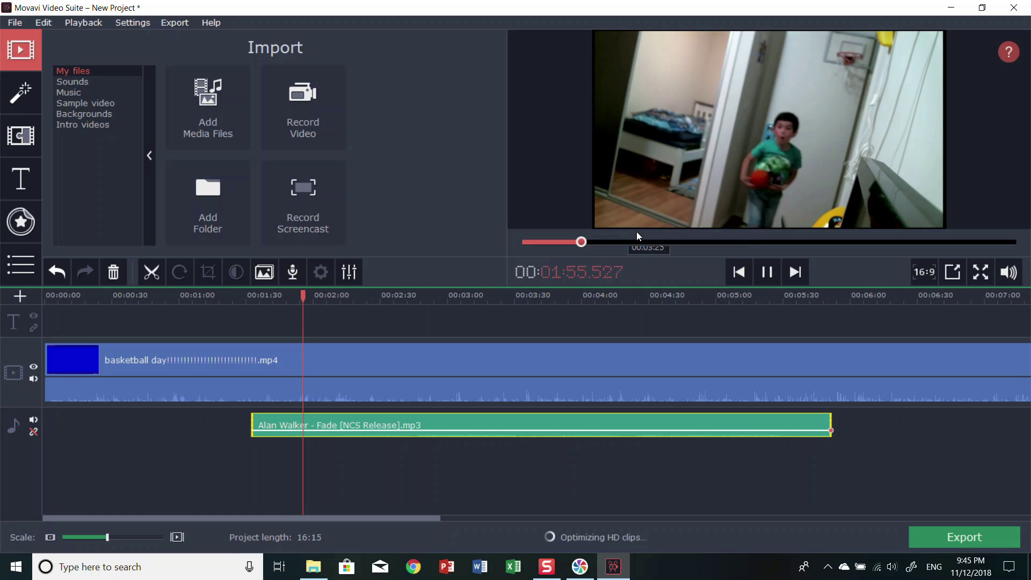
click(766, 272)
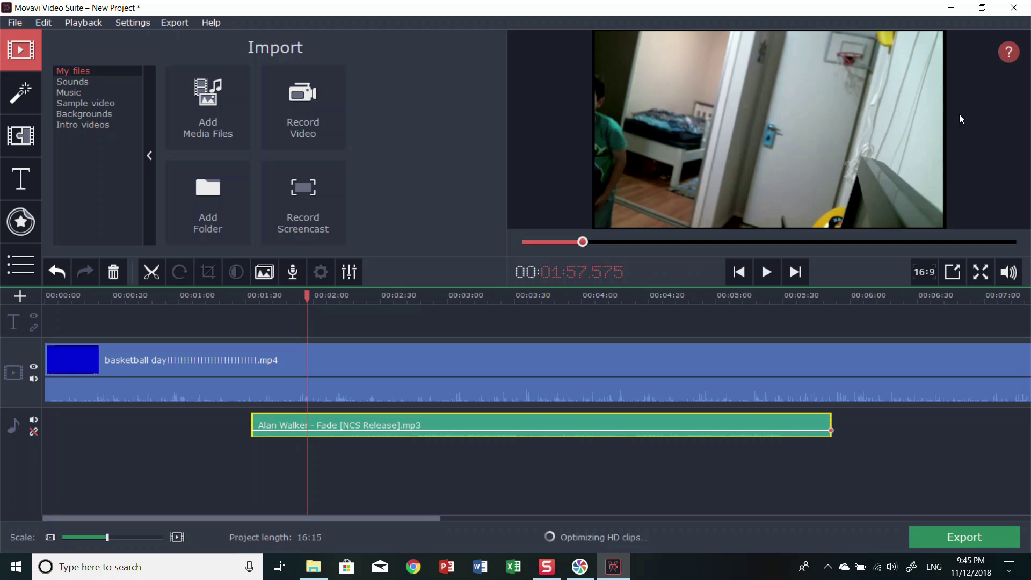
click(776, 272)
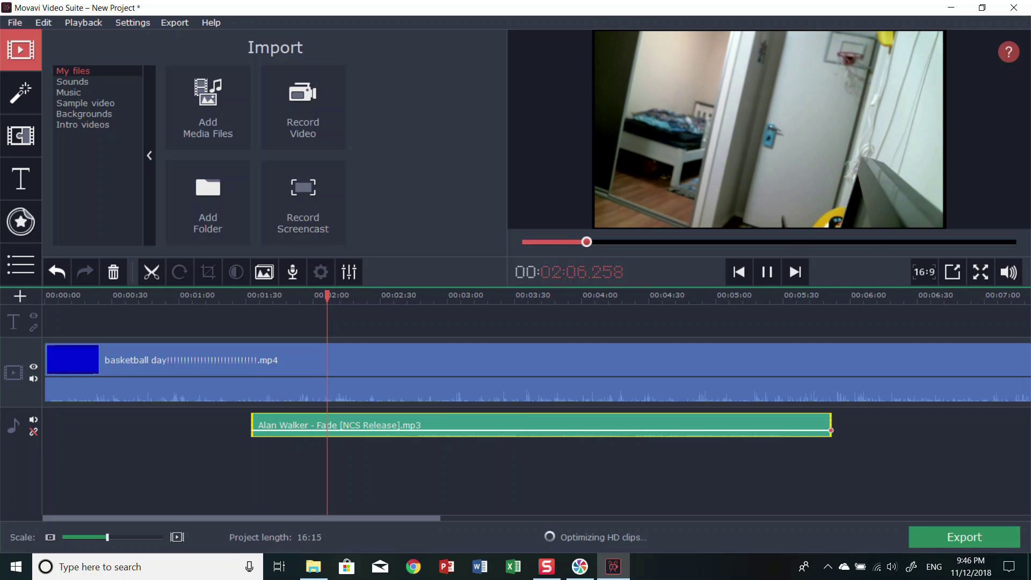
mouse_move(302, 575)
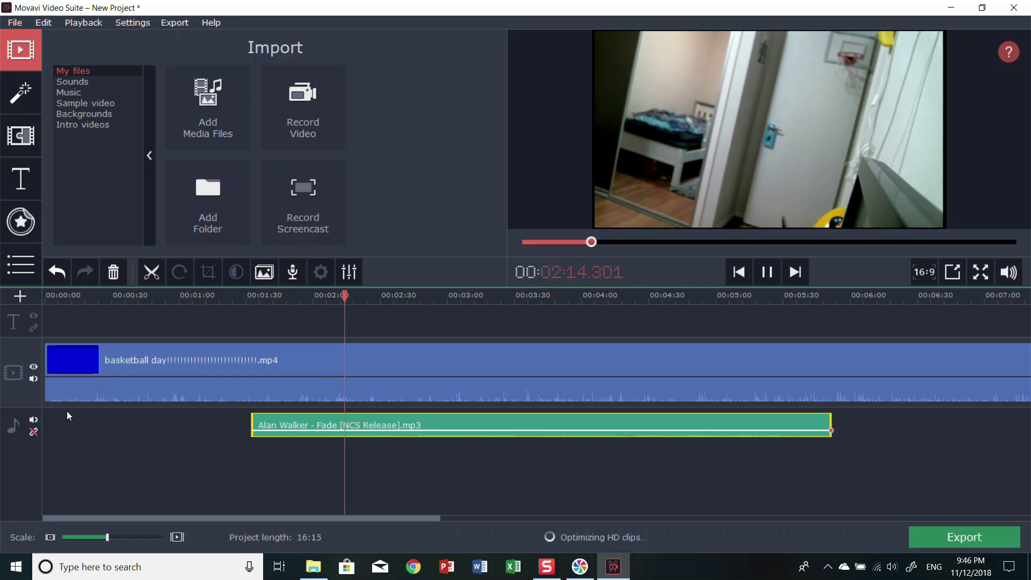
click(765, 271)
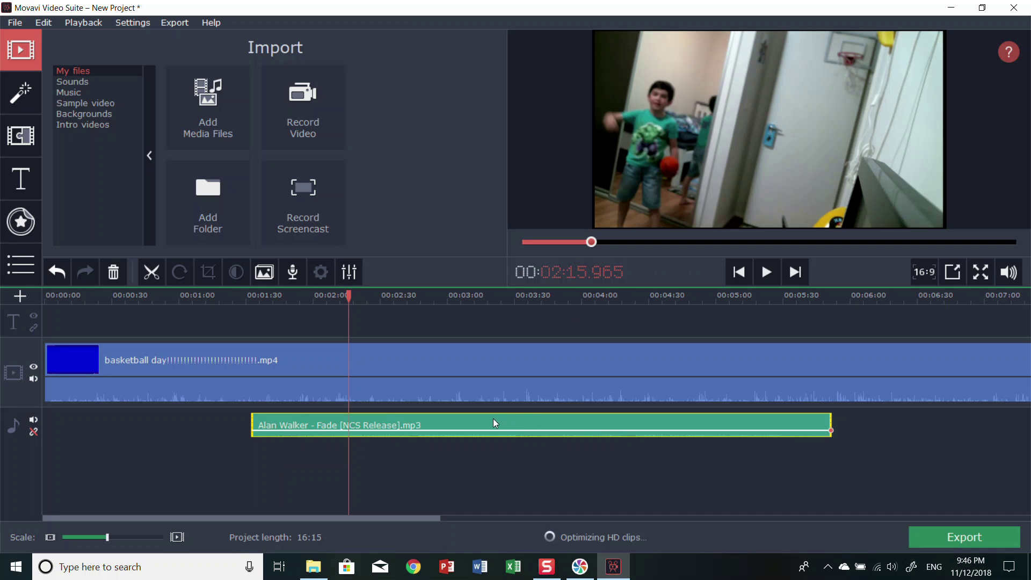
- Move the music clip to start at about 13:49 and trim its end to the end of the basketball video at about 16:15
scroll(569, 415, right, 2)
scroll(568, 415, right, 20)
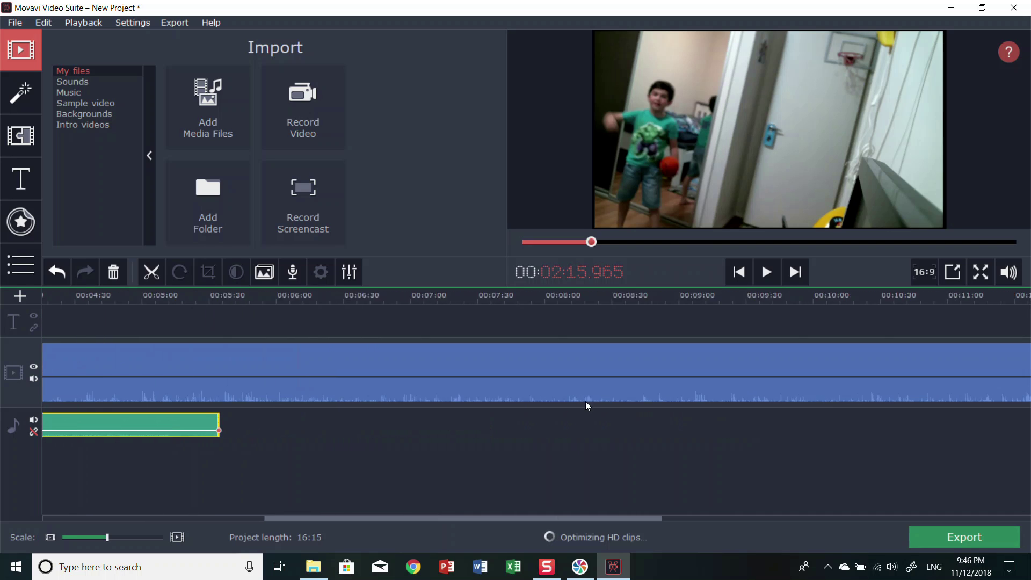
scroll(374, 431, right, 10)
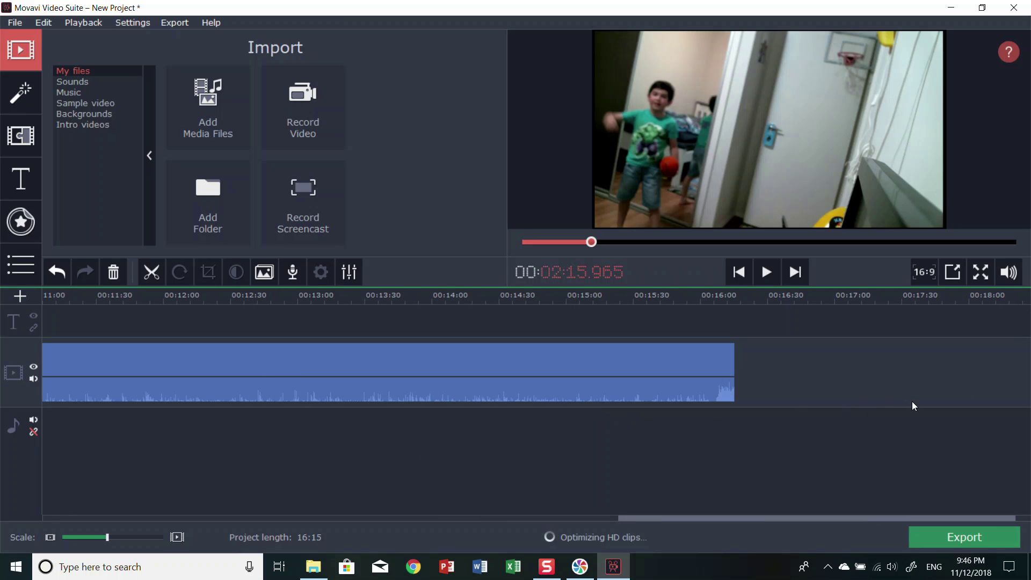
scroll(333, 446, right, 1)
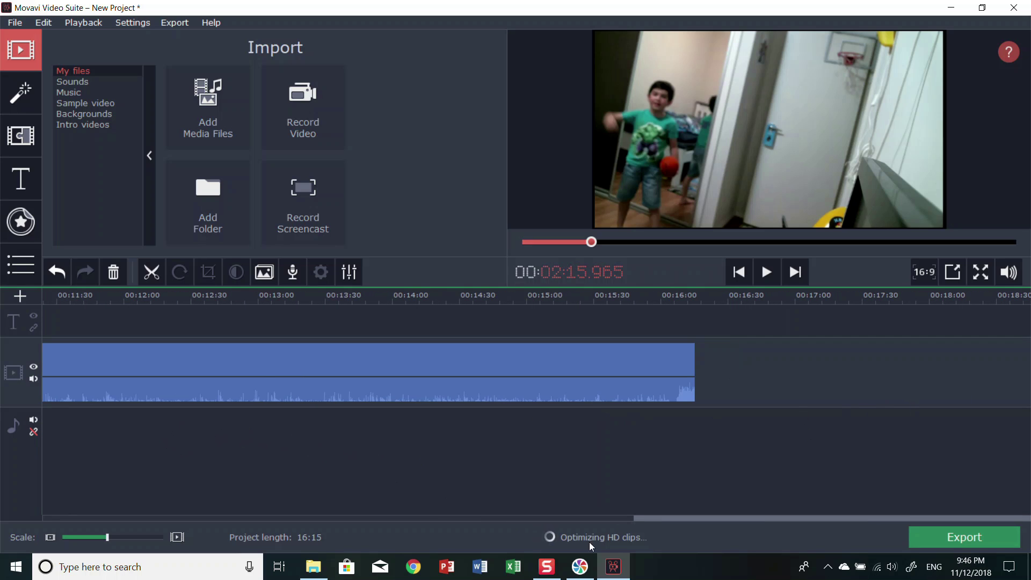
drag(663, 519, 140, 534)
drag(309, 425, 601, 417)
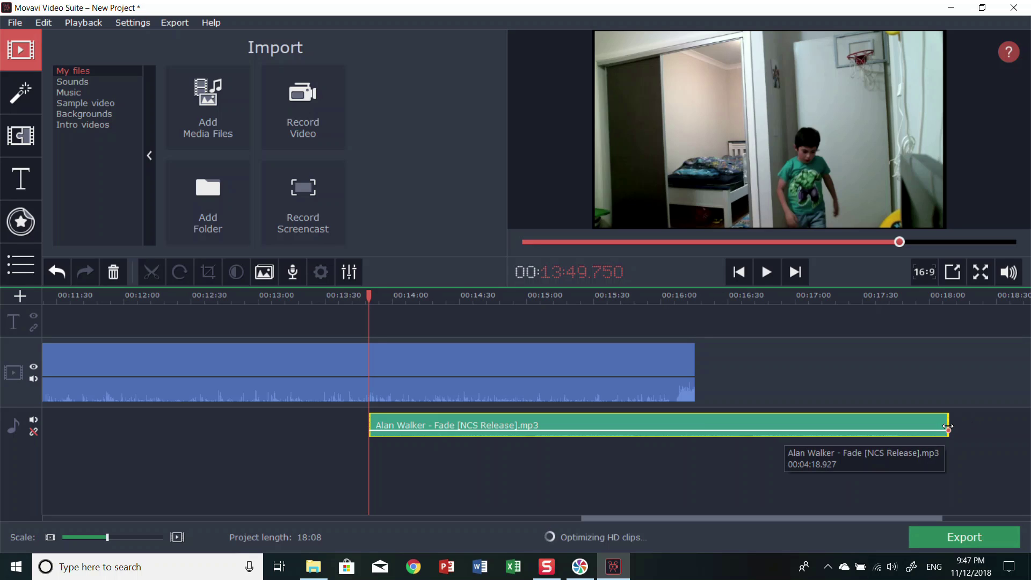
drag(948, 423, 947, 423)
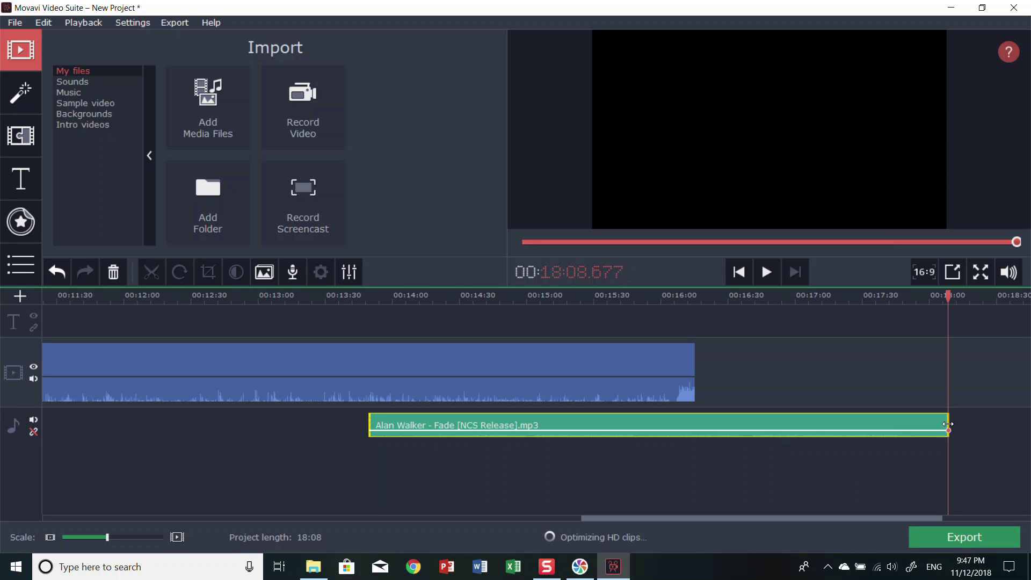
drag(947, 422, 696, 445)
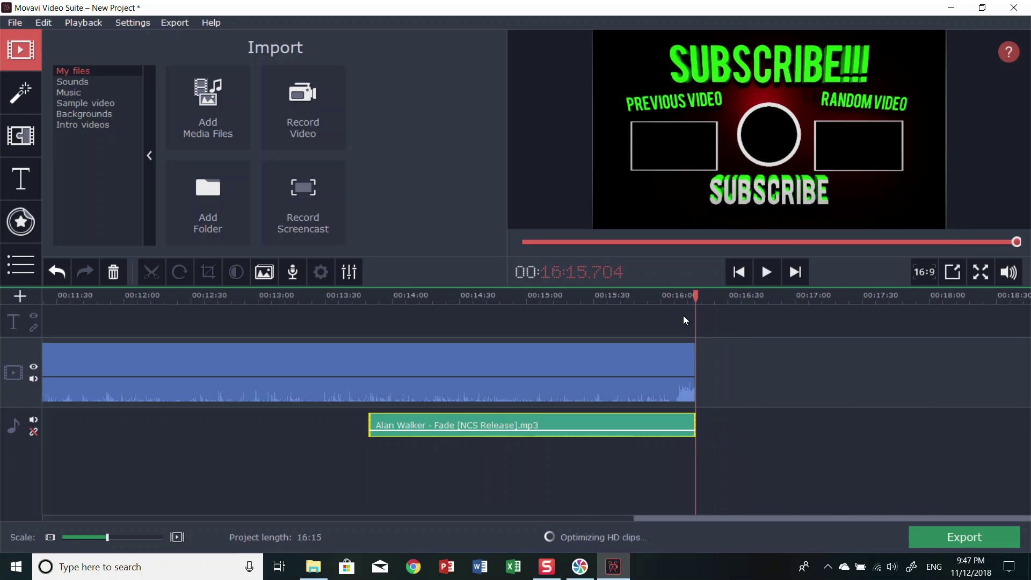
- Preview the Circle out transition and apply it at the end of the basketball video clip
click(685, 350)
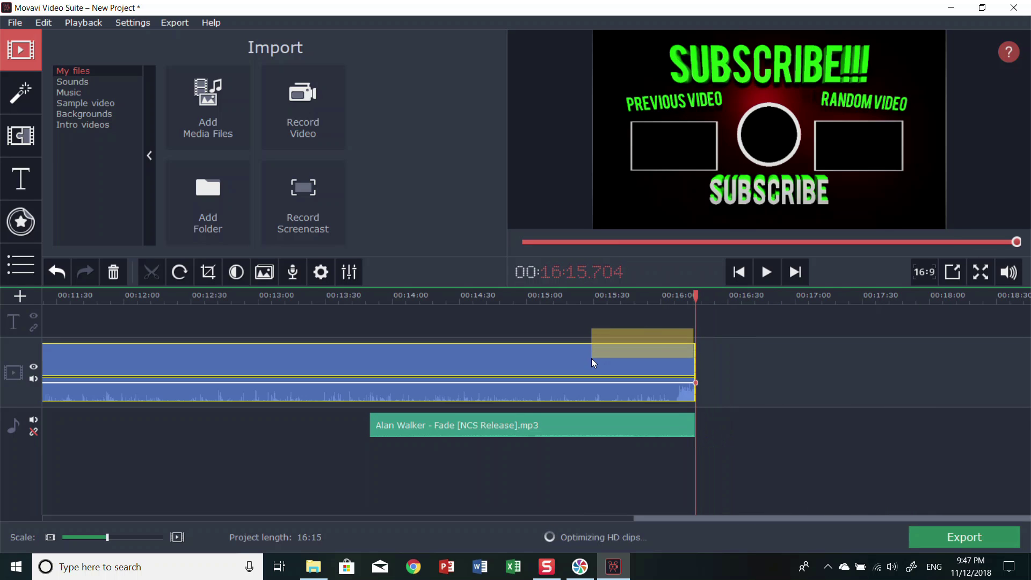
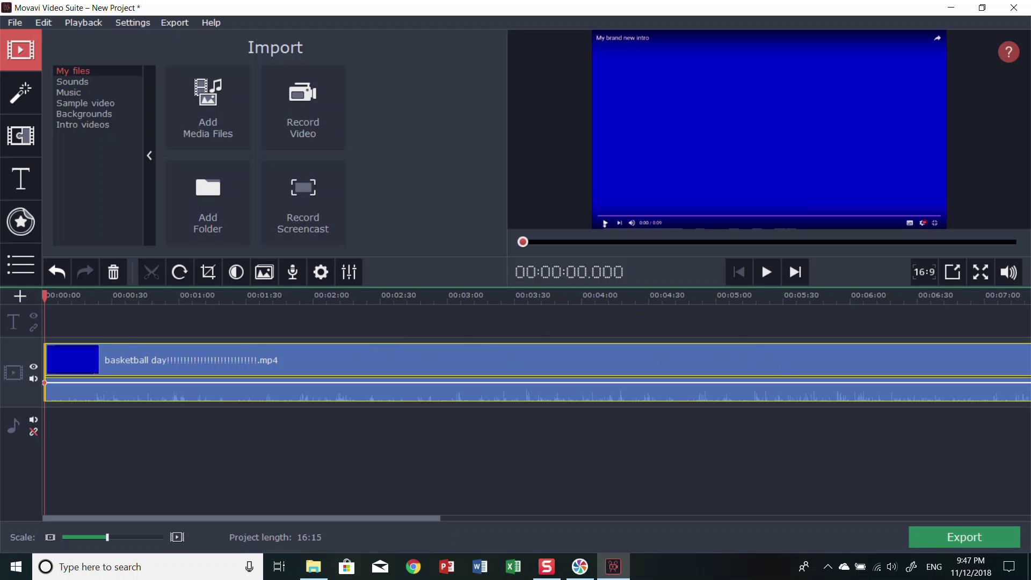
click(18, 139)
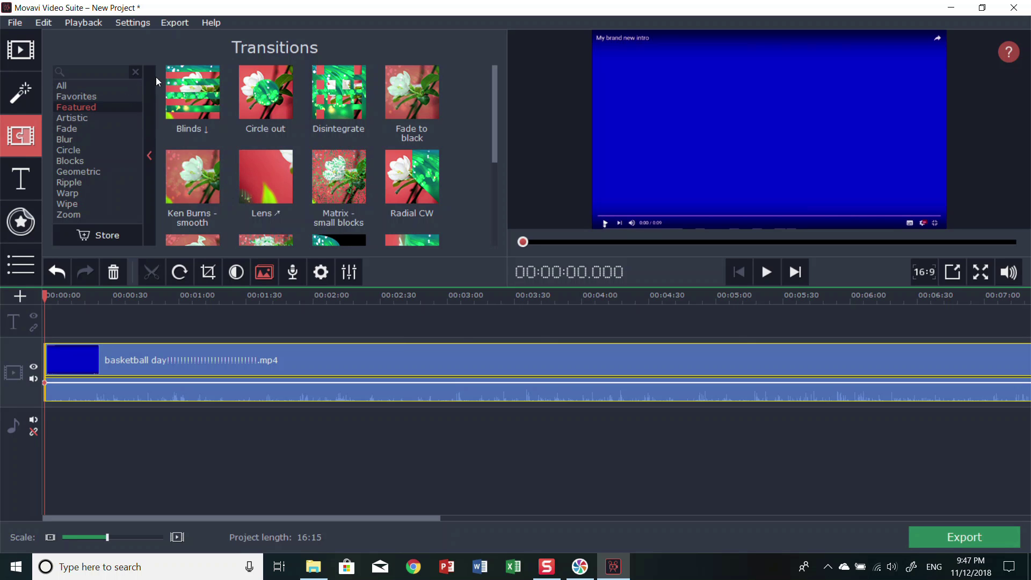
click(265, 112)
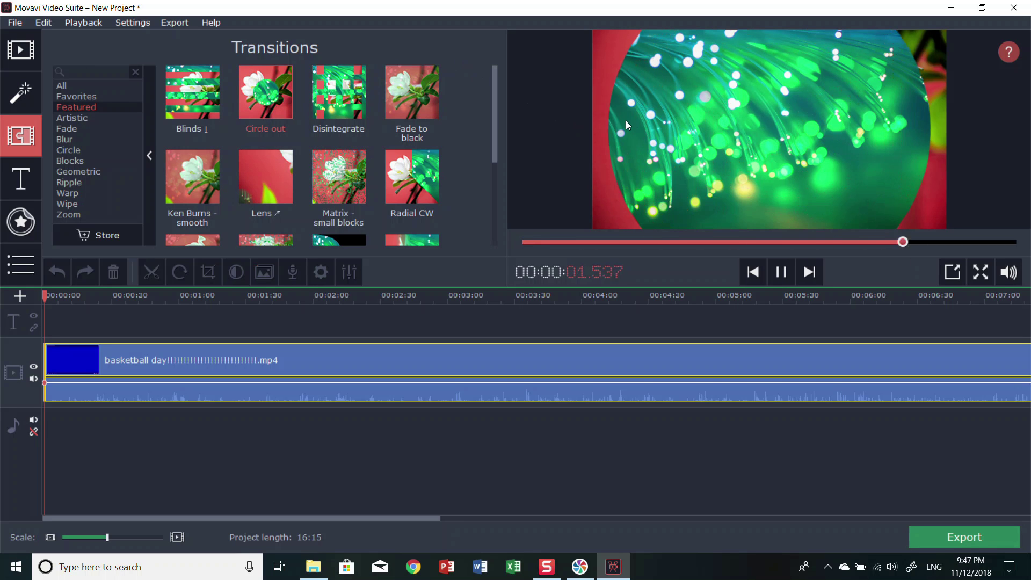
drag(256, 96, 444, 357)
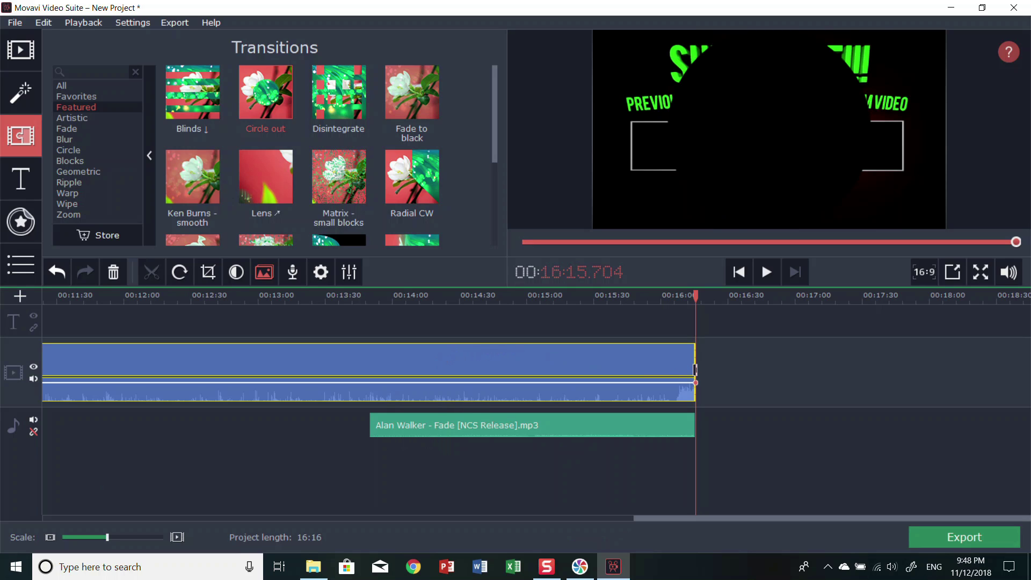
- Add the "Thanks for watching" outro video from File Explorer after the basketball clip and set the playhead to about 16:03
click(313, 567)
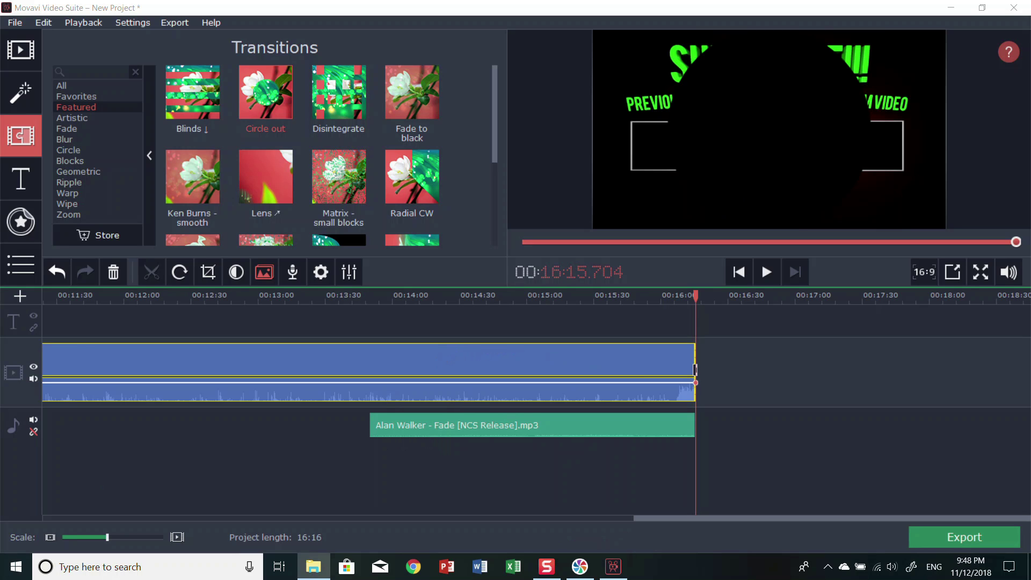
drag(5, 473, 773, 431)
click(723, 314)
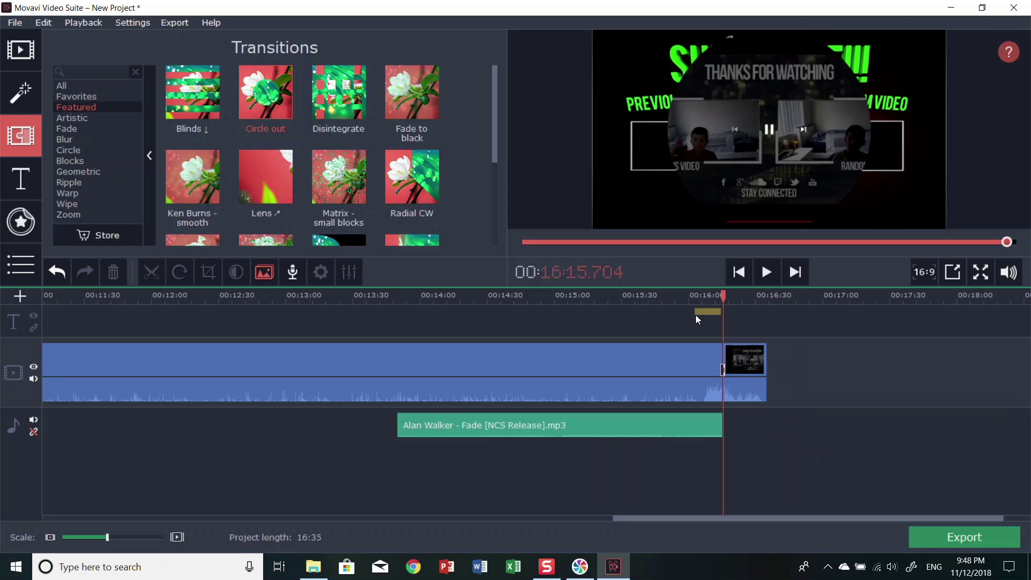
click(696, 296)
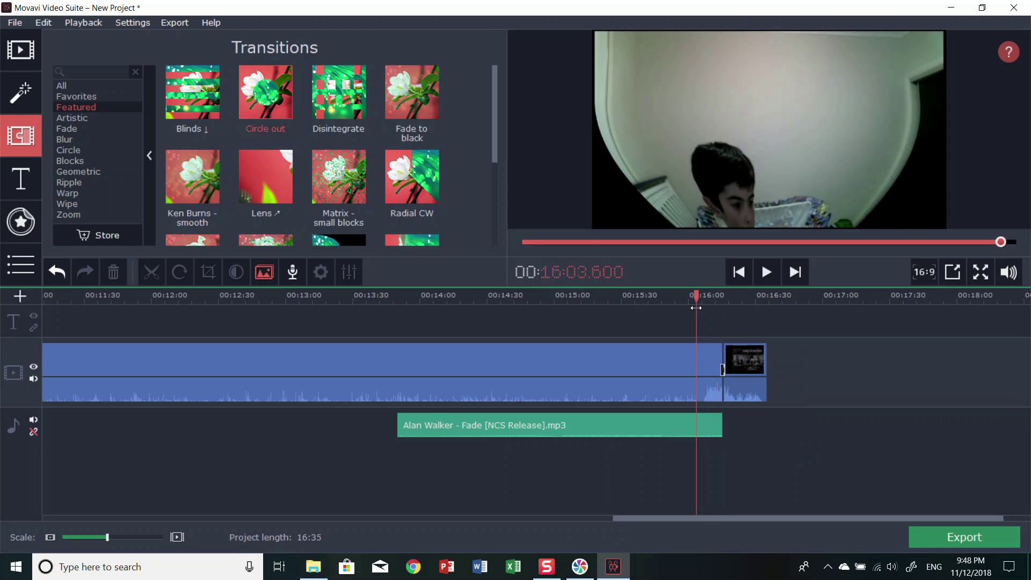
- Preview the Circle out transition and outro from about 16:03, replay from about 16:15 and pause shortly after the outro begins
click(766, 274)
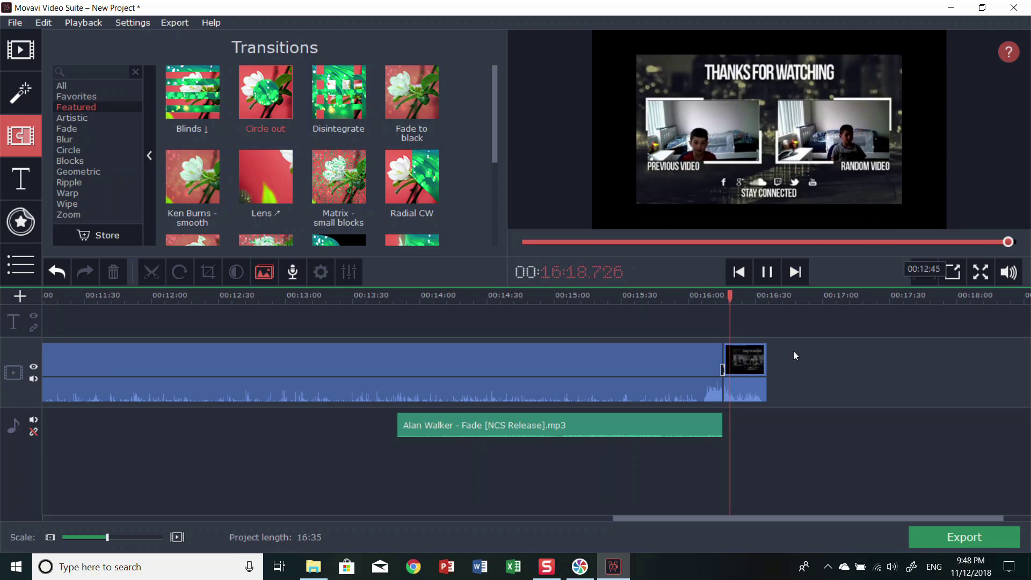
drag(729, 294, 722, 299)
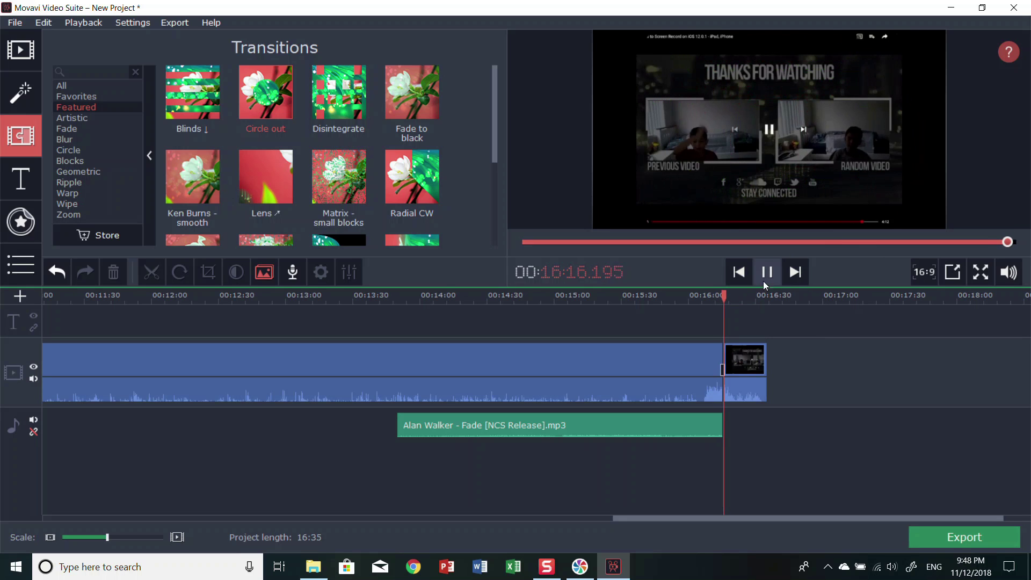
click(767, 273)
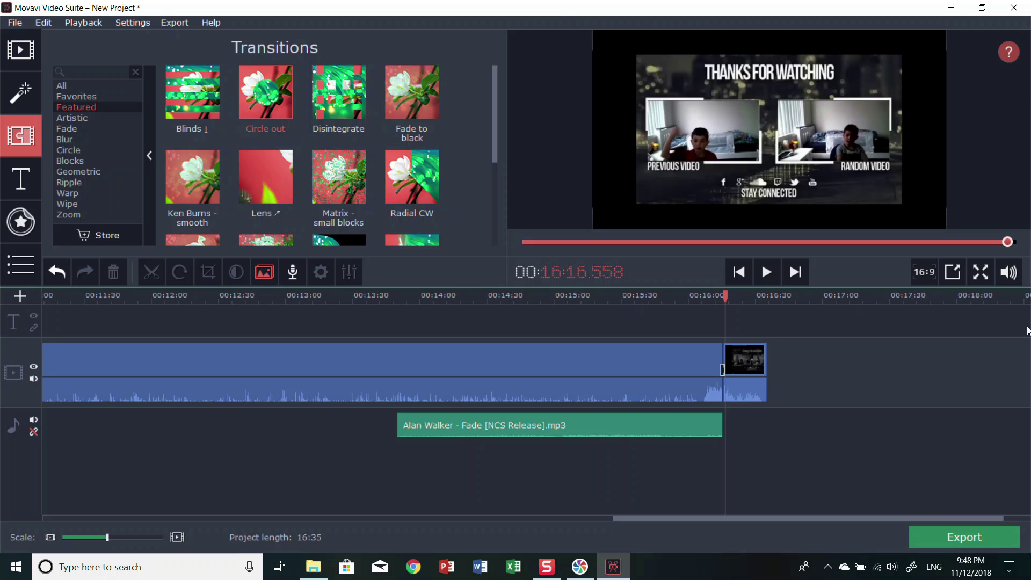
- Start saving the project as a new file and browse This PC, OneDrive and the Videos folder for a save location
click(15, 22)
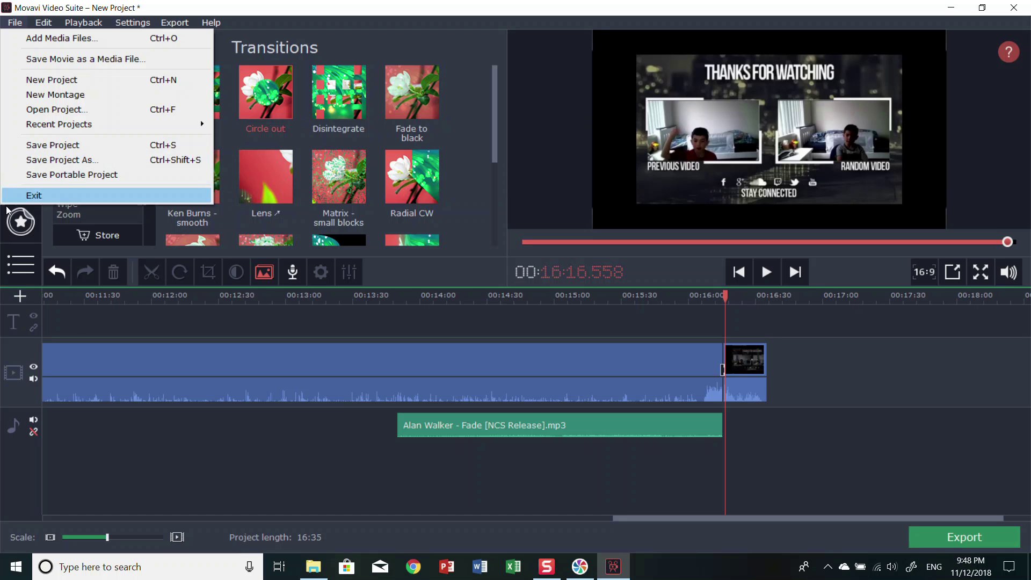
click(59, 159)
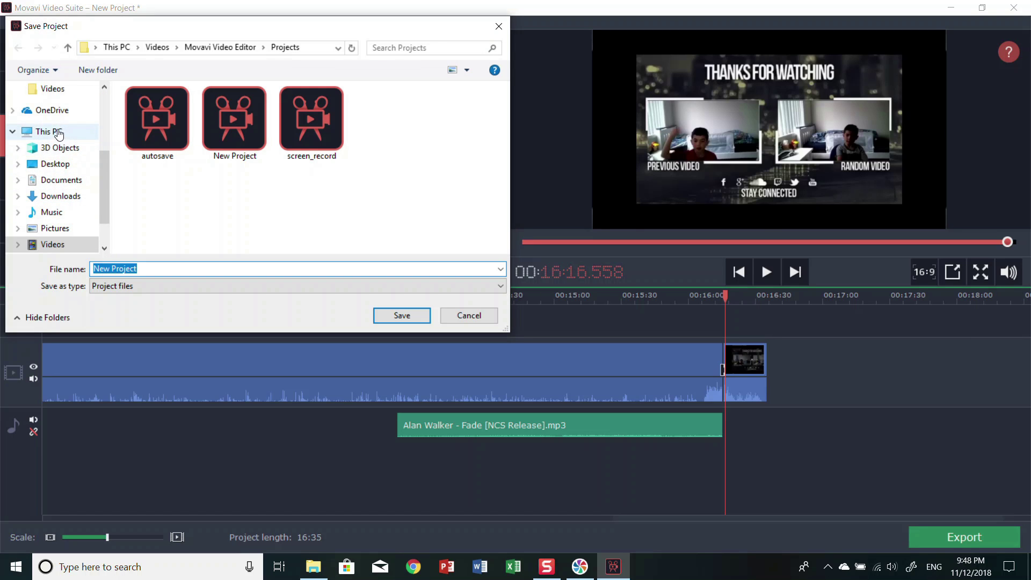
click(66, 134)
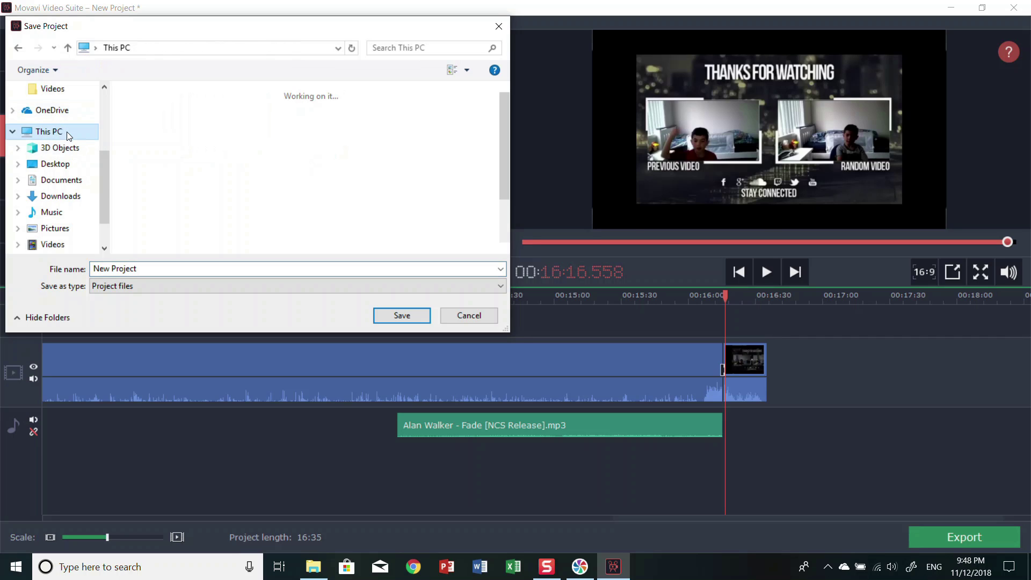
click(75, 110)
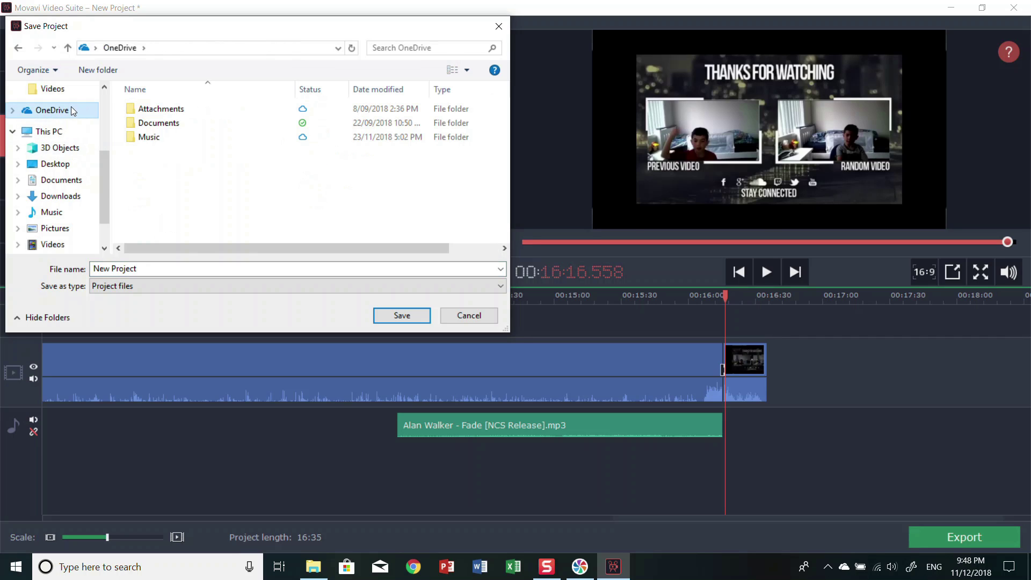
click(68, 93)
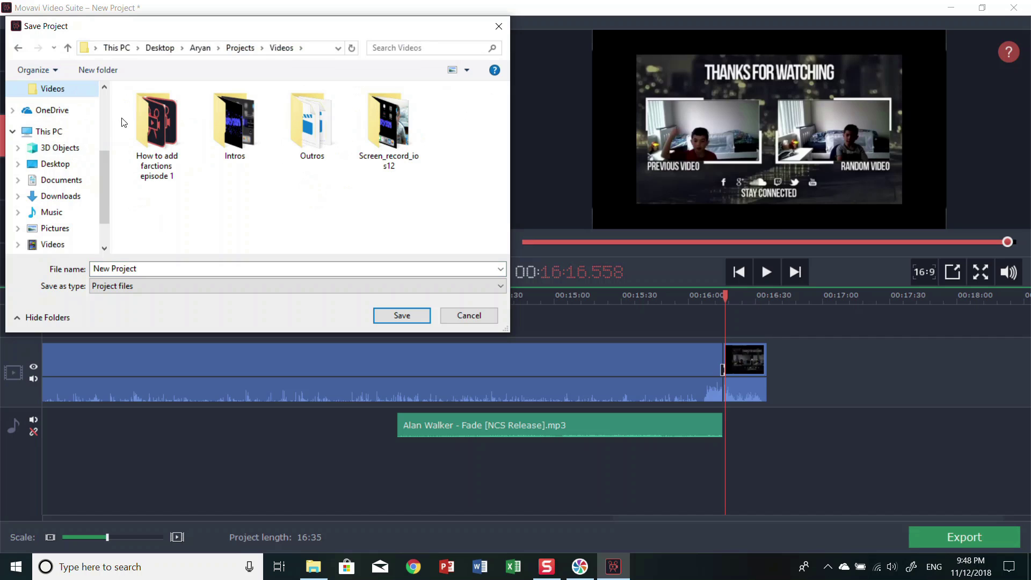
drag(109, 167, 106, 105)
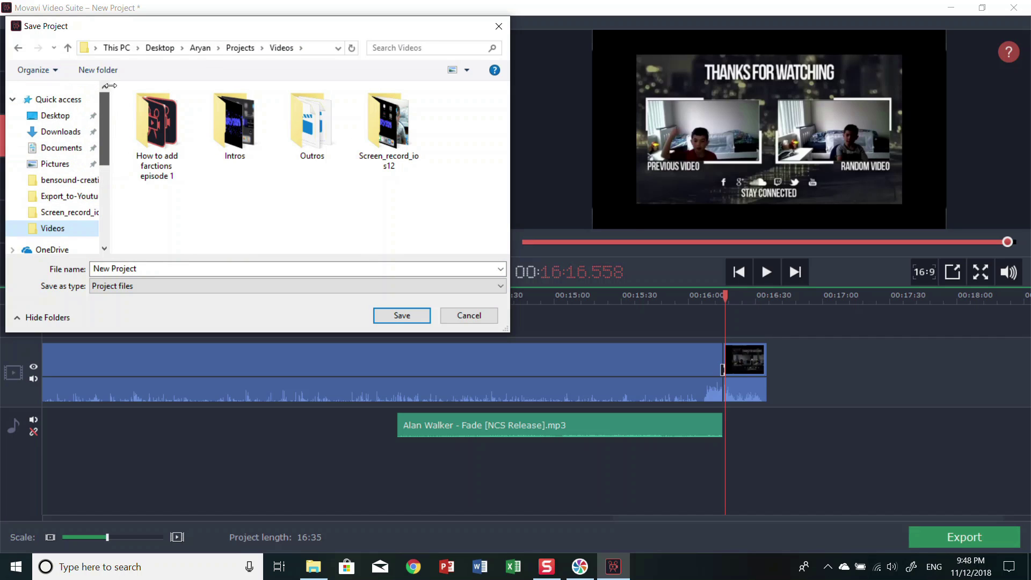
- Browse from the Desktop to the Outro folder inside Export_to-Youtube as a save location and return to its parent folders
click(59, 116)
double_click(136, 110)
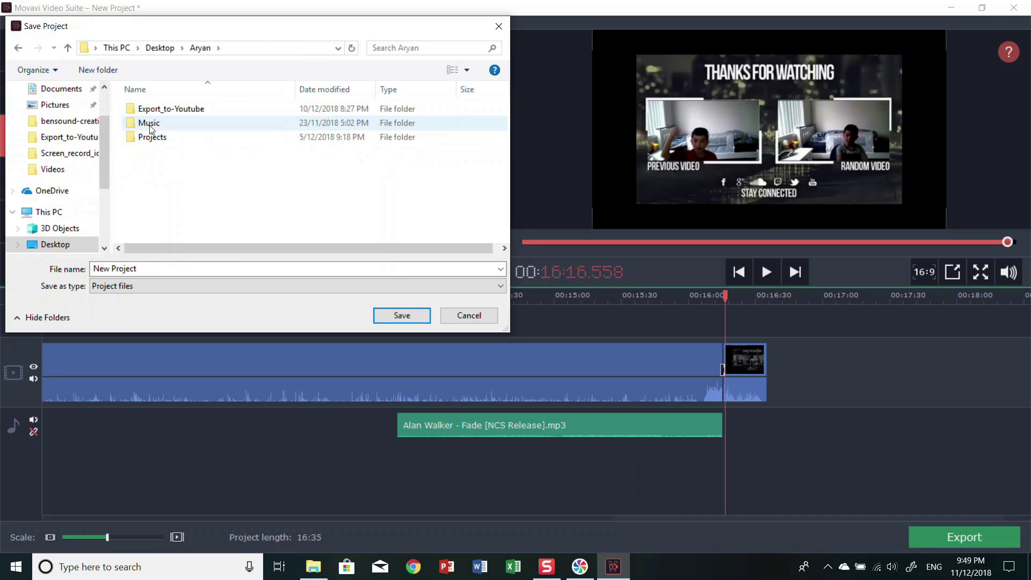
double_click(162, 110)
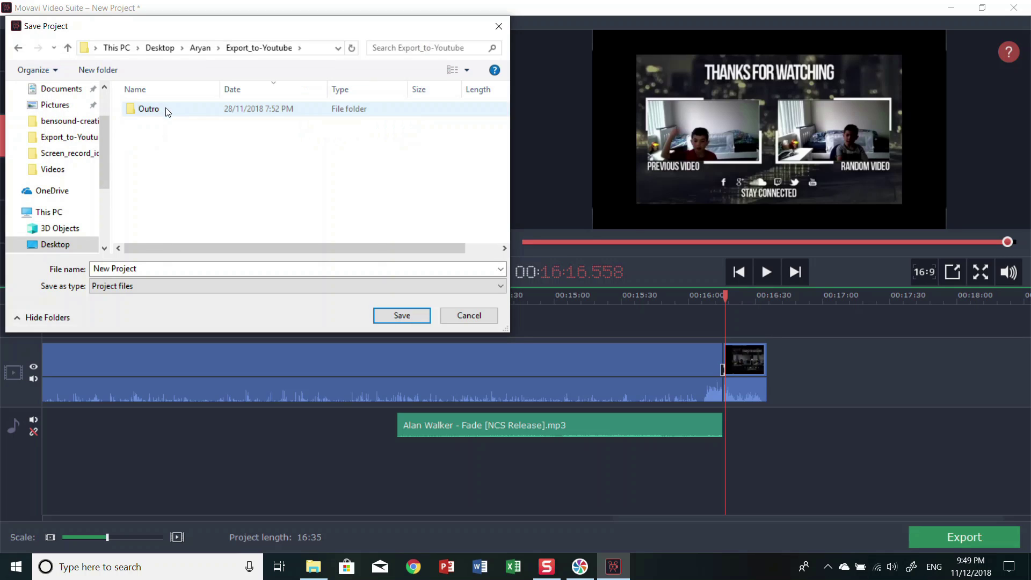
double_click(196, 110)
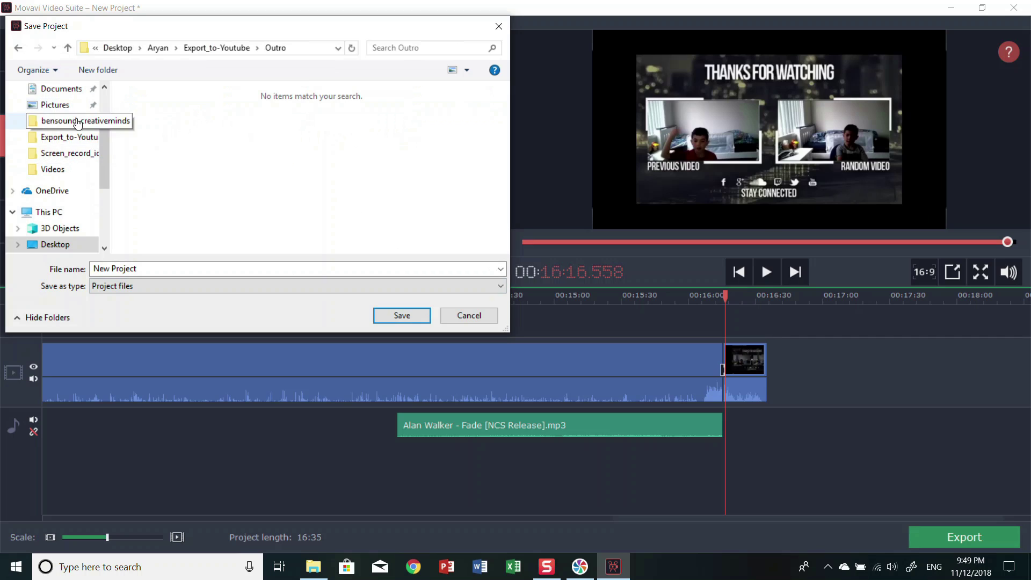
click(18, 52)
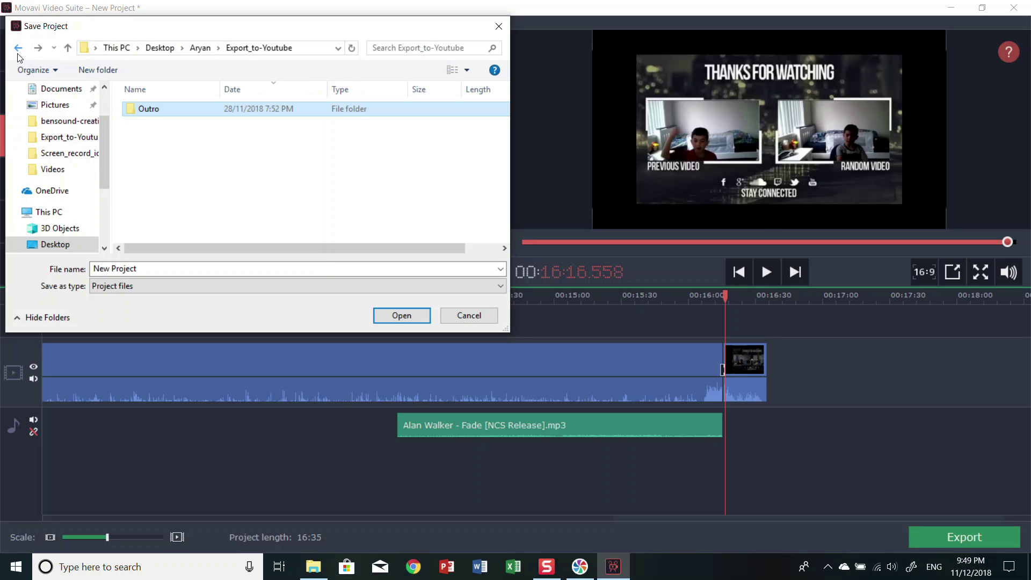
click(19, 54)
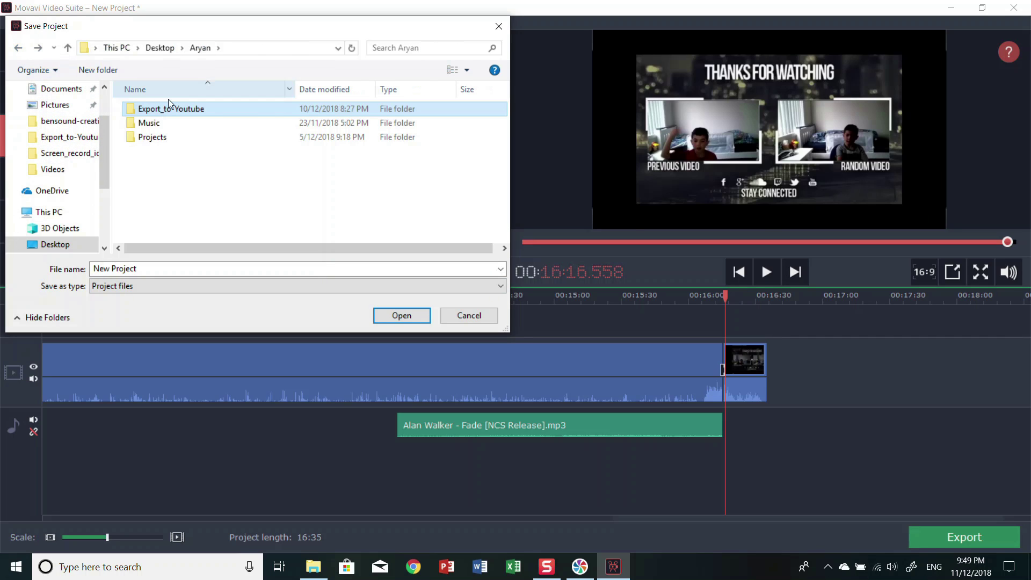
- Choose the Outros folder under Projects\Videos, enter ccbdhdshbvgvghy as the project file name, and cancel saving
double_click(161, 137)
double_click(161, 110)
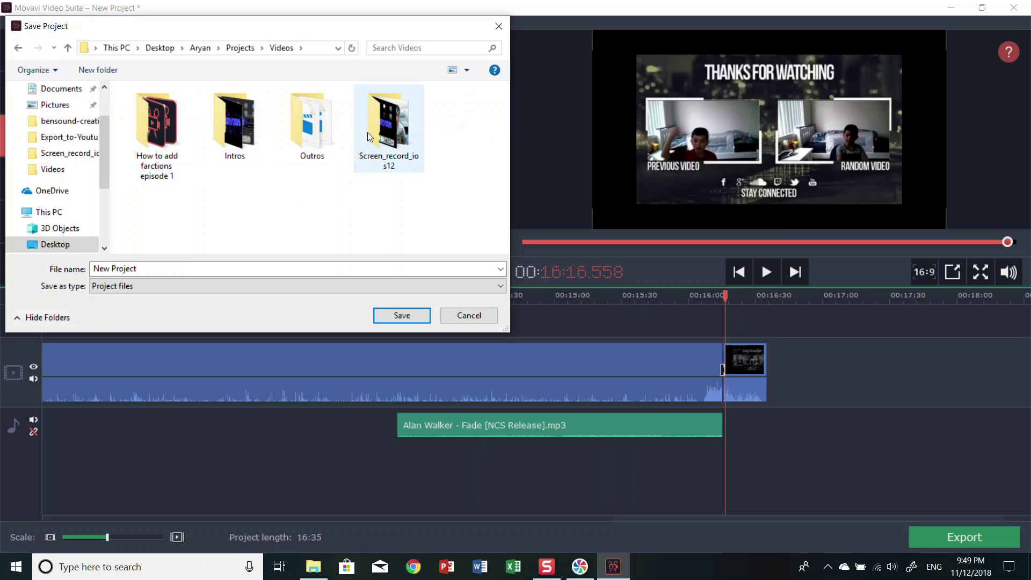
click(137, 269)
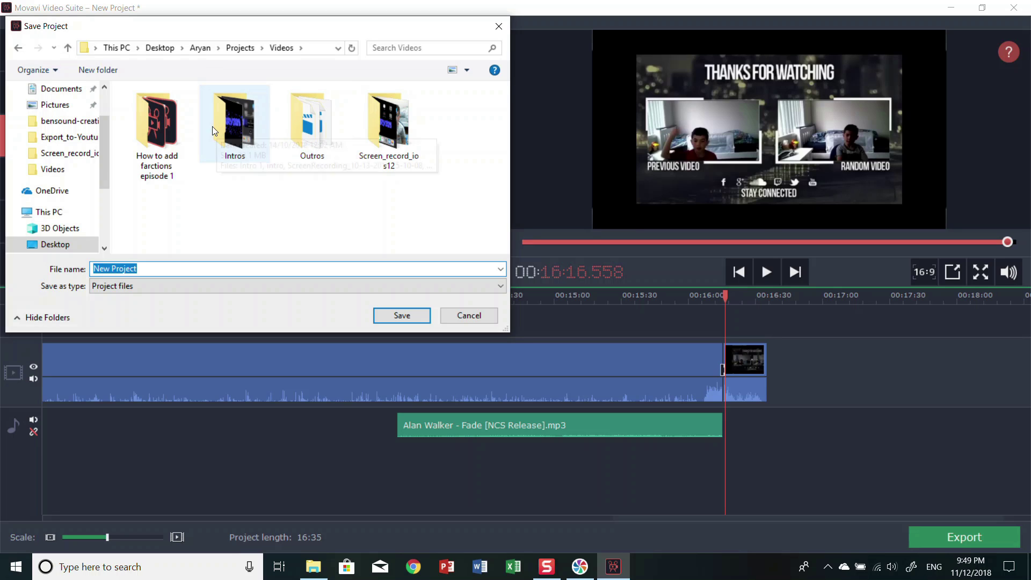
double_click(302, 135)
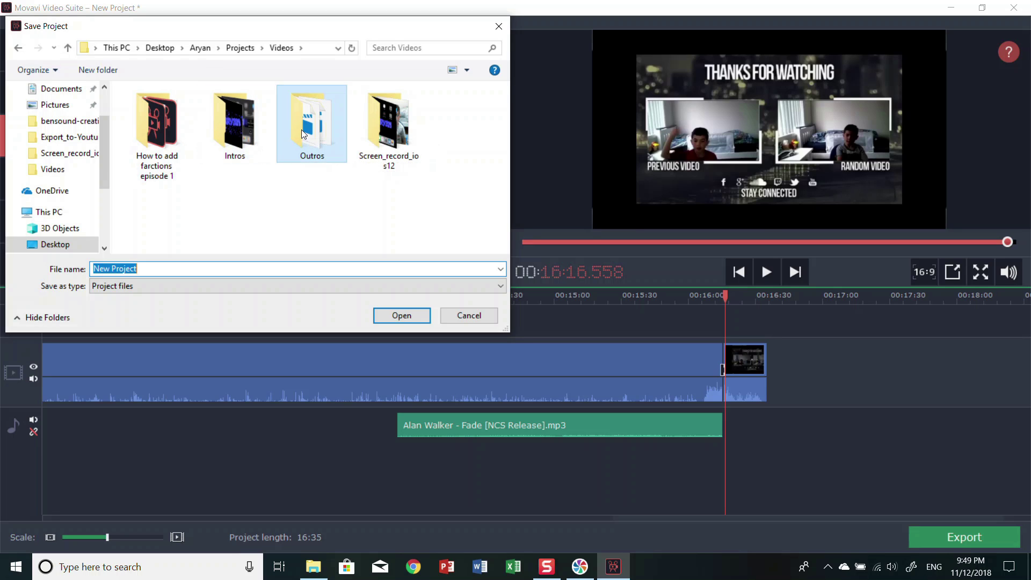
click(159, 269)
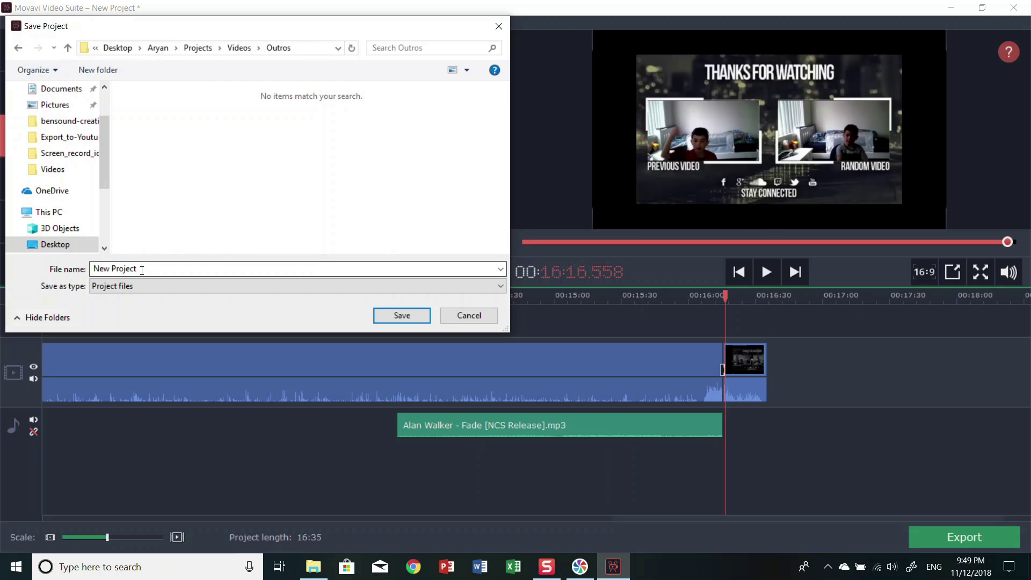
drag(93, 268, 137, 269)
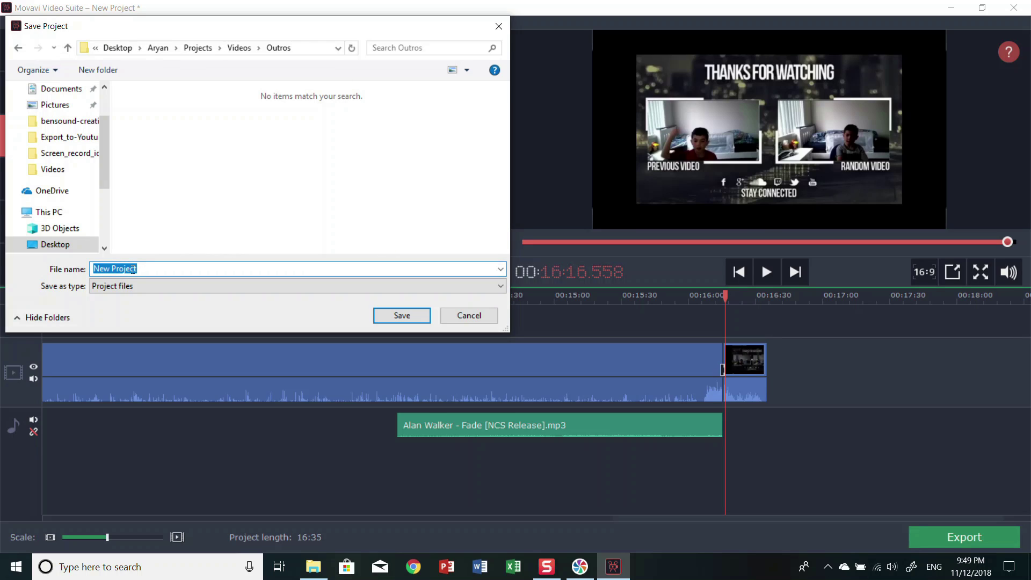
text(ccbdhdshbvgvghy)
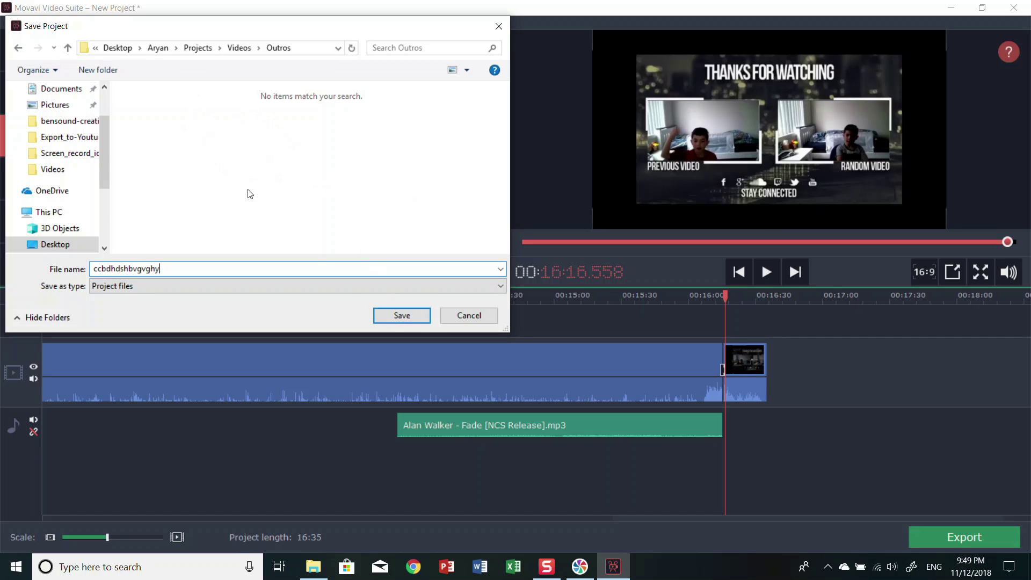
click(499, 26)
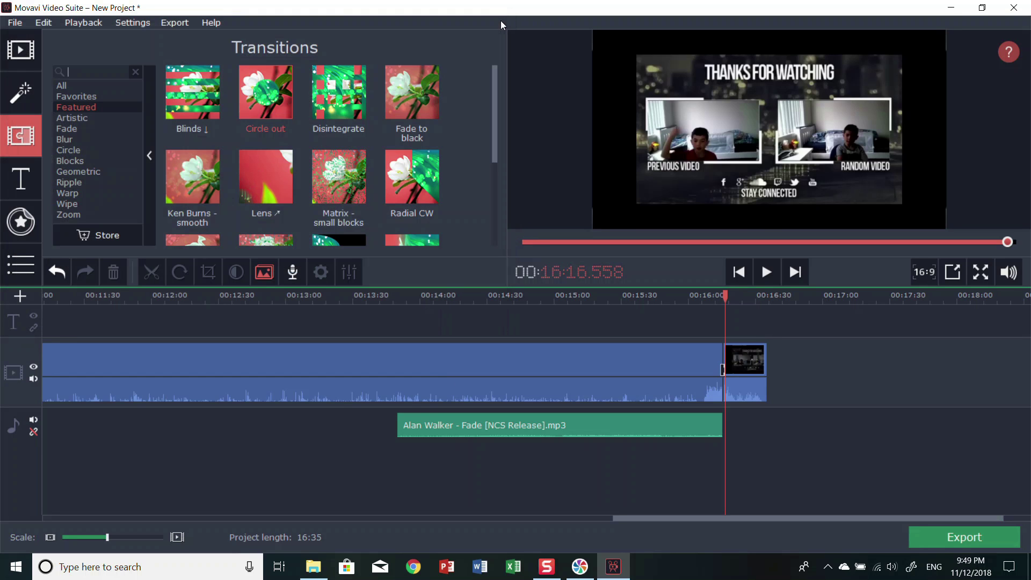
- Set up an MP4 export with Highest quality and the file name frmjfdsjhfy, and close the export settings without exporting
click(966, 539)
click(575, 239)
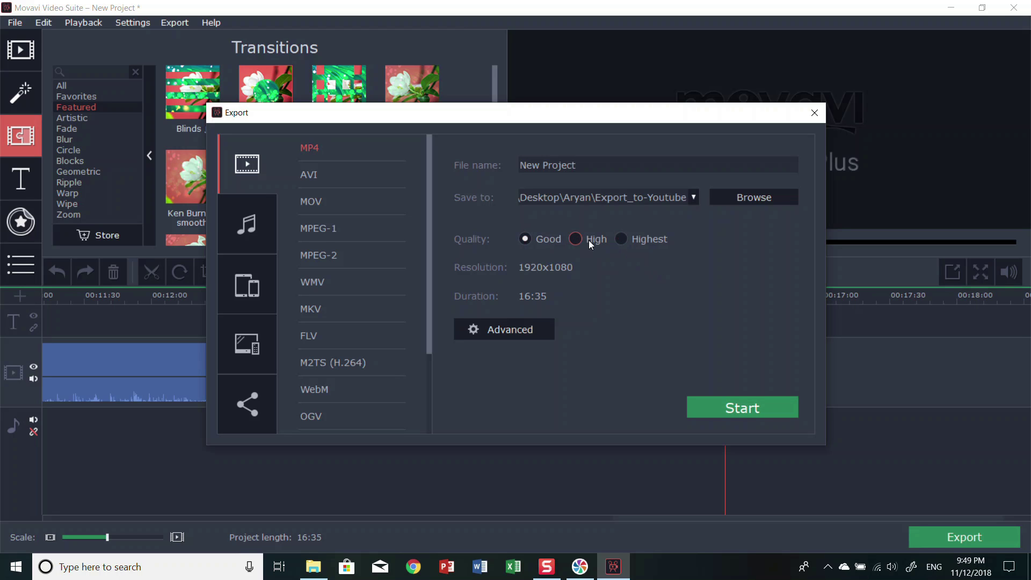
click(644, 237)
drag(579, 165, 525, 174)
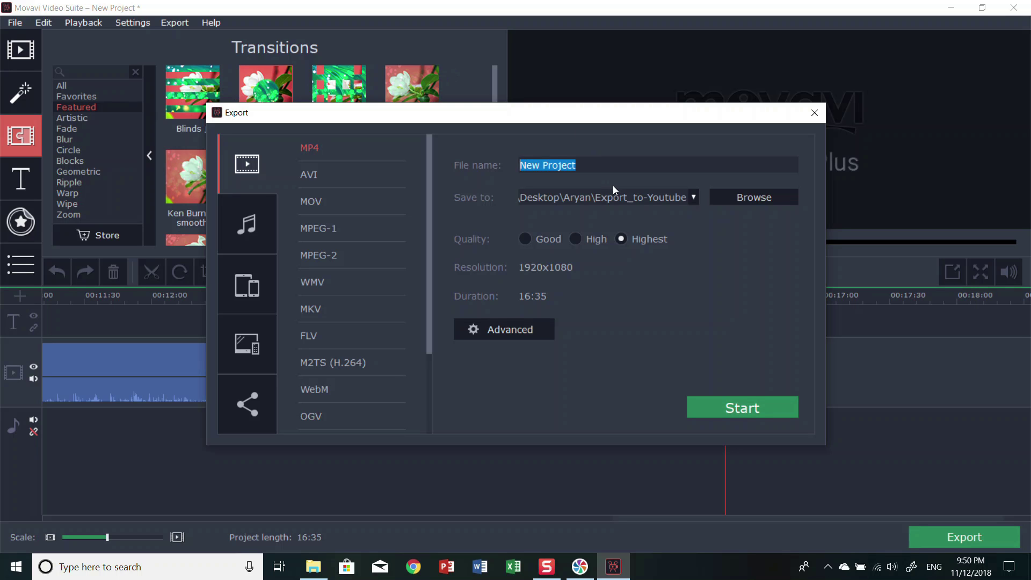
key(BackSpace)
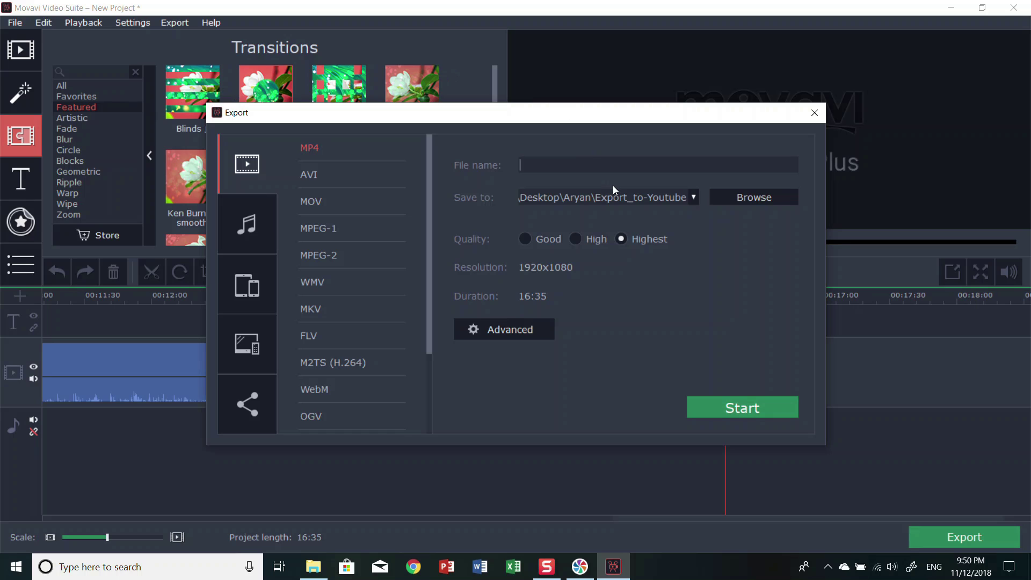
text(frmjfdsjhfy)
click(814, 112)
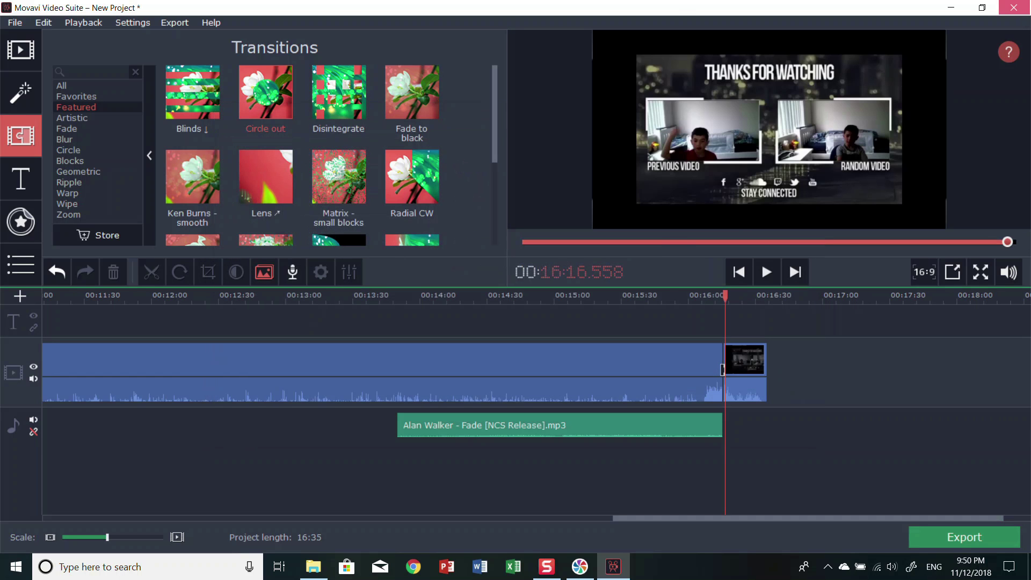
- Close the video editor without saving the project and exit the Movavi Video Suite 18 launcher
click(1014, 7)
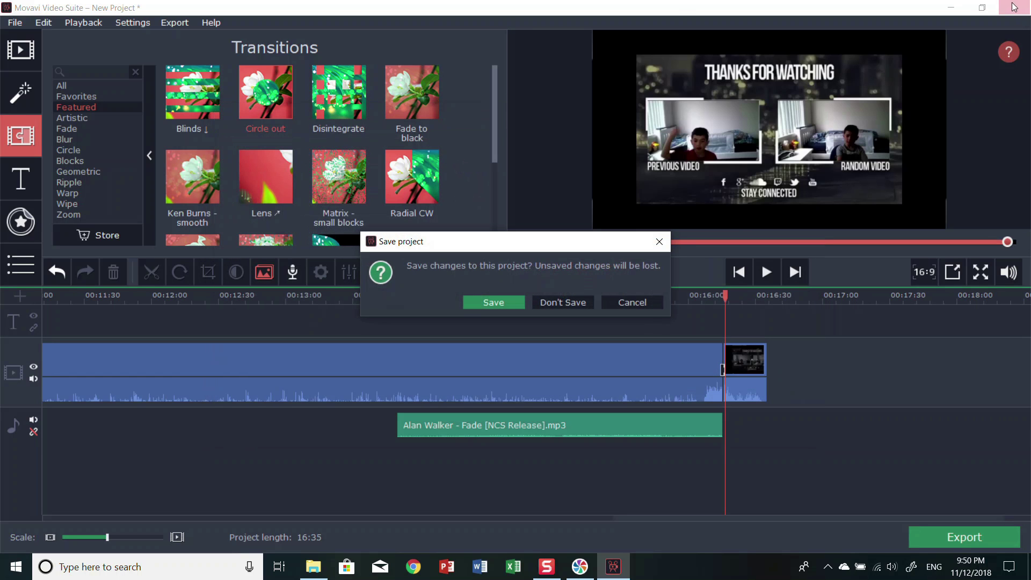
click(650, 300)
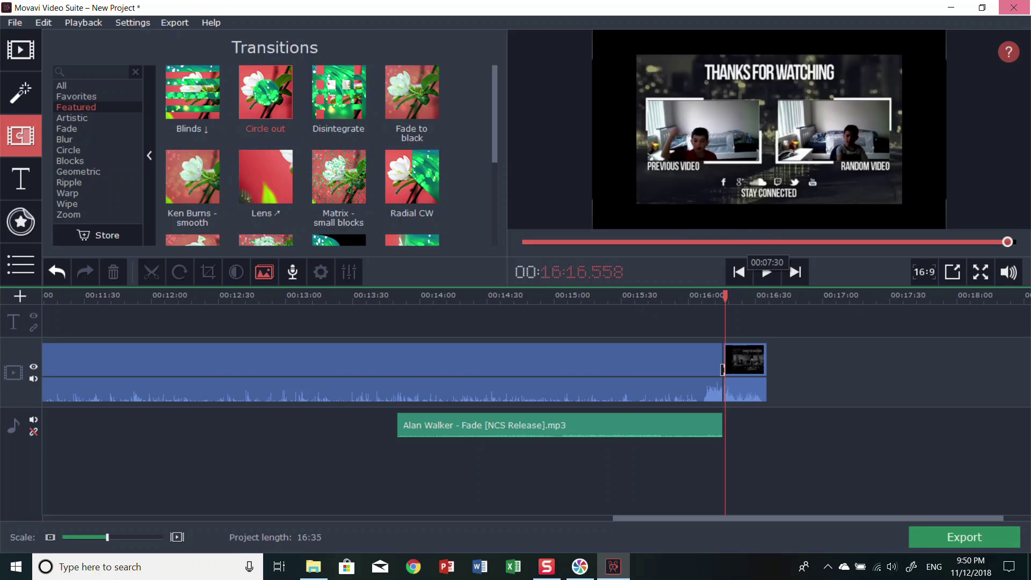
click(1014, 7)
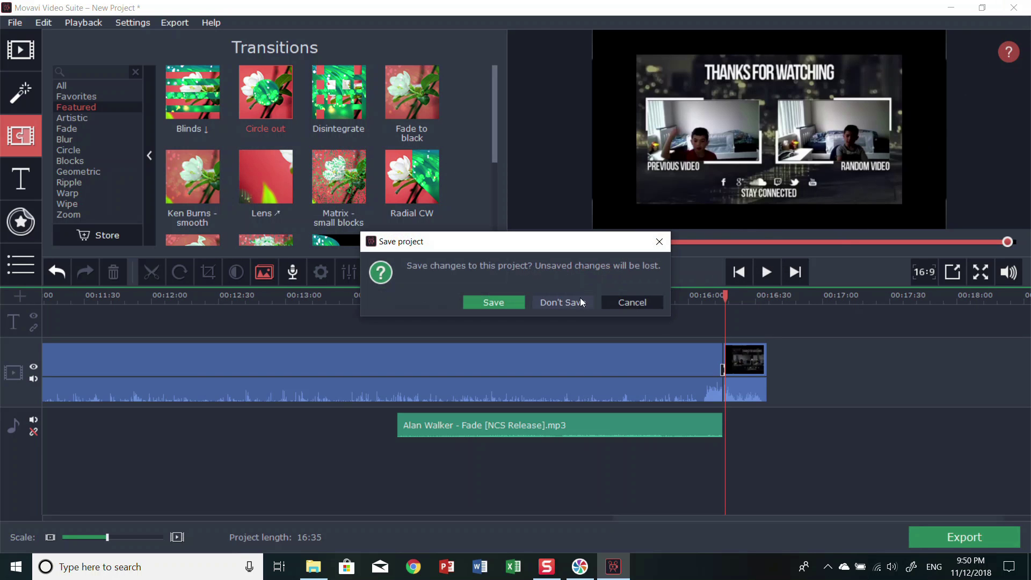
click(582, 302)
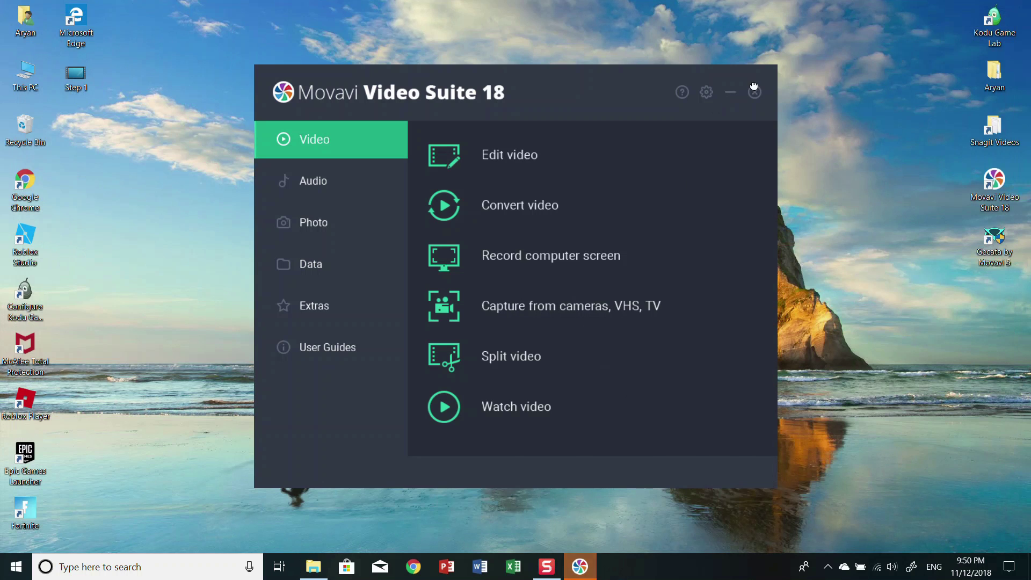
click(754, 92)
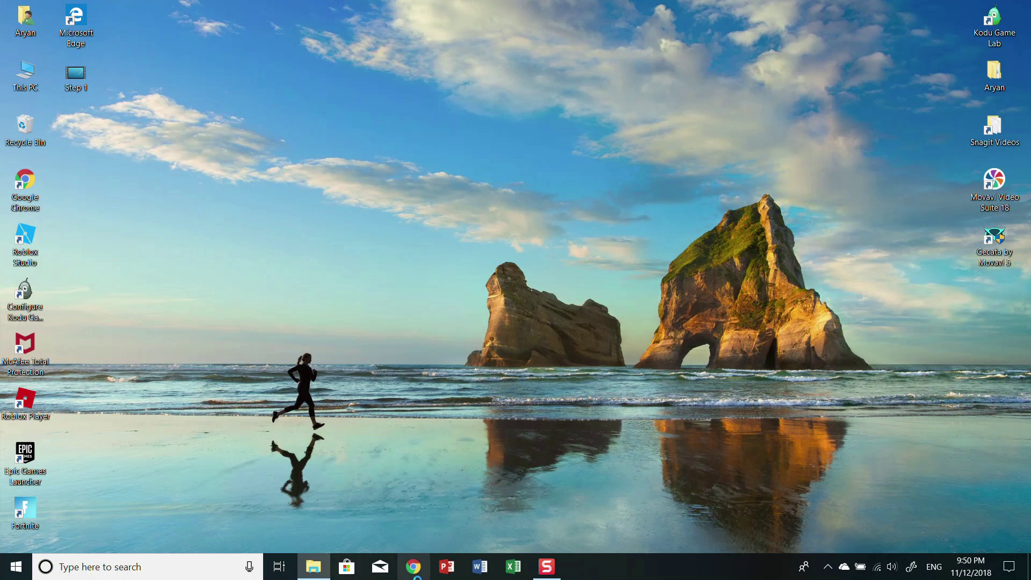
- Switch to Google Chrome and open the video upload page from the YouTube channel
click(413, 567)
click(384, 249)
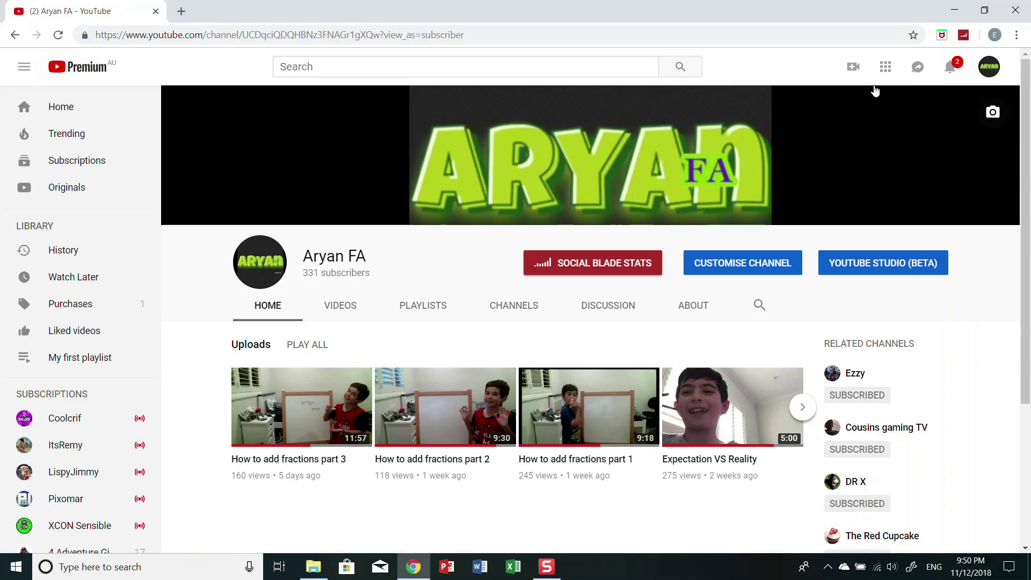
click(852, 68)
click(859, 96)
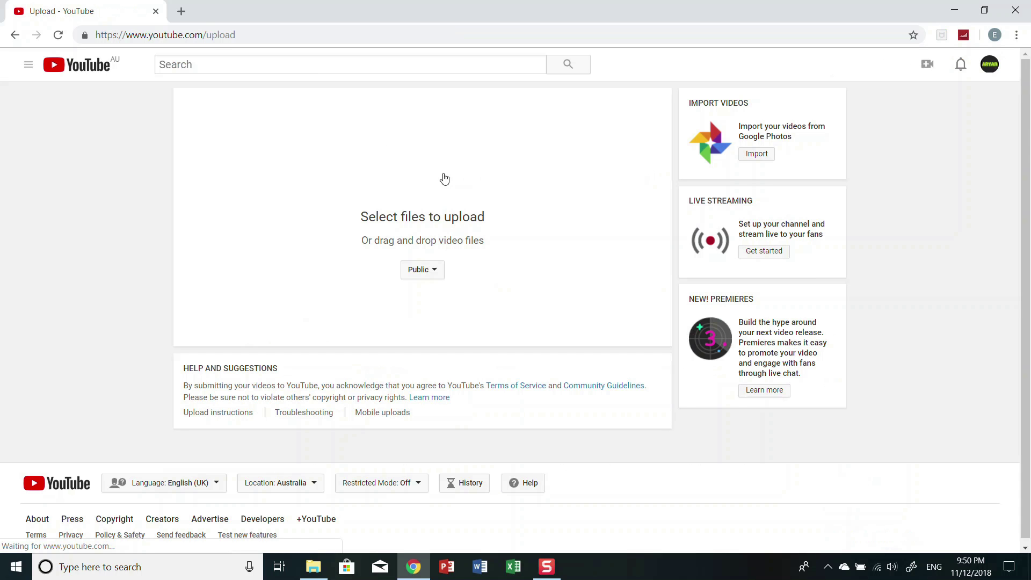
- Look through the files available for upload and the video visibility options, and close the browser without uploading
click(472, 226)
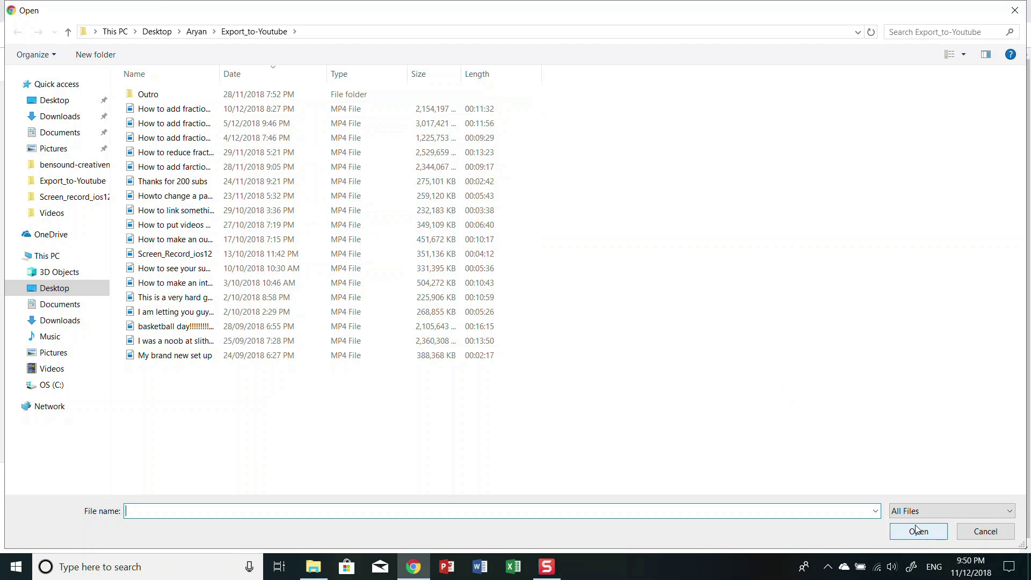
click(968, 536)
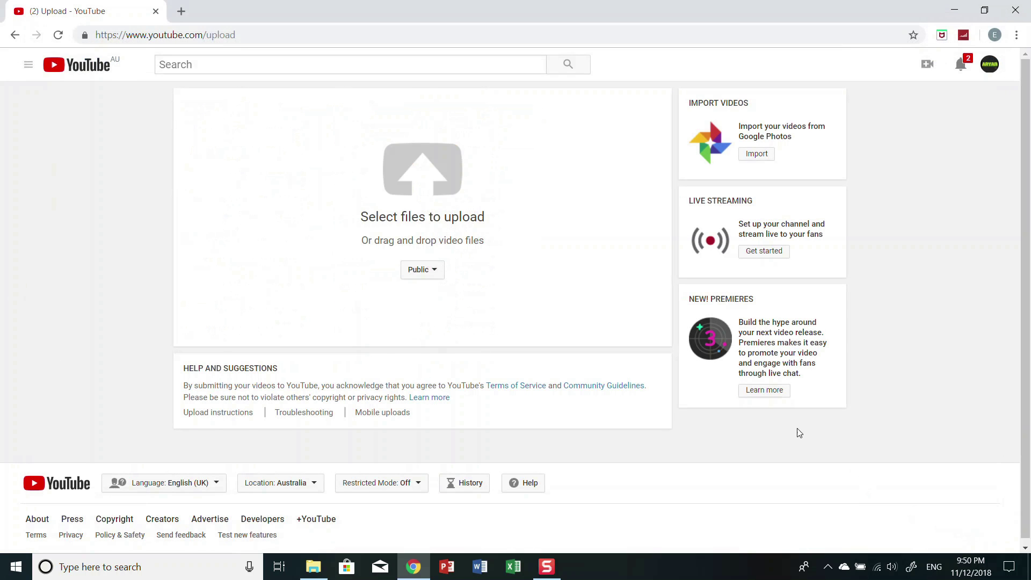
click(435, 270)
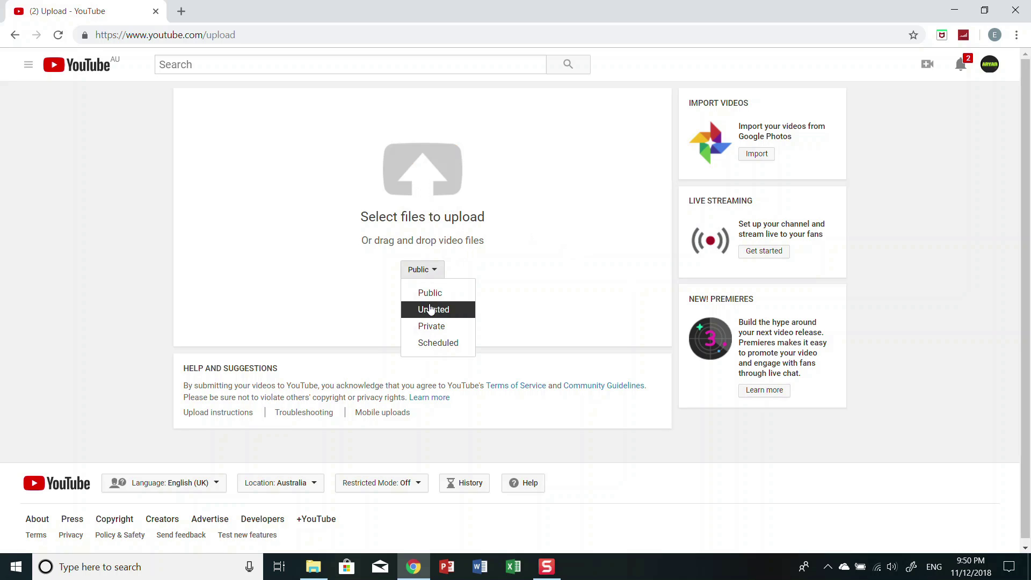
click(547, 308)
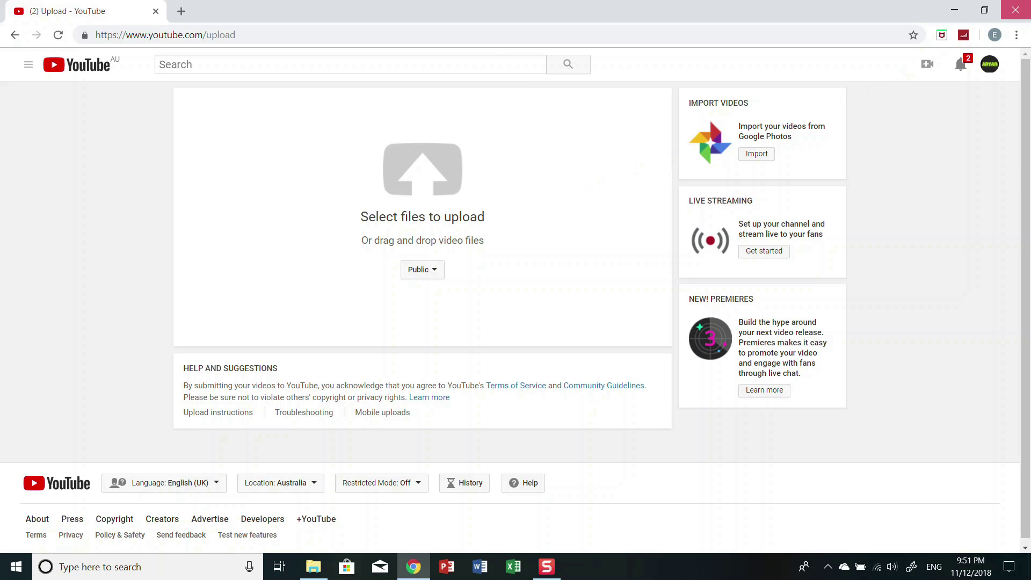
click(1016, 10)
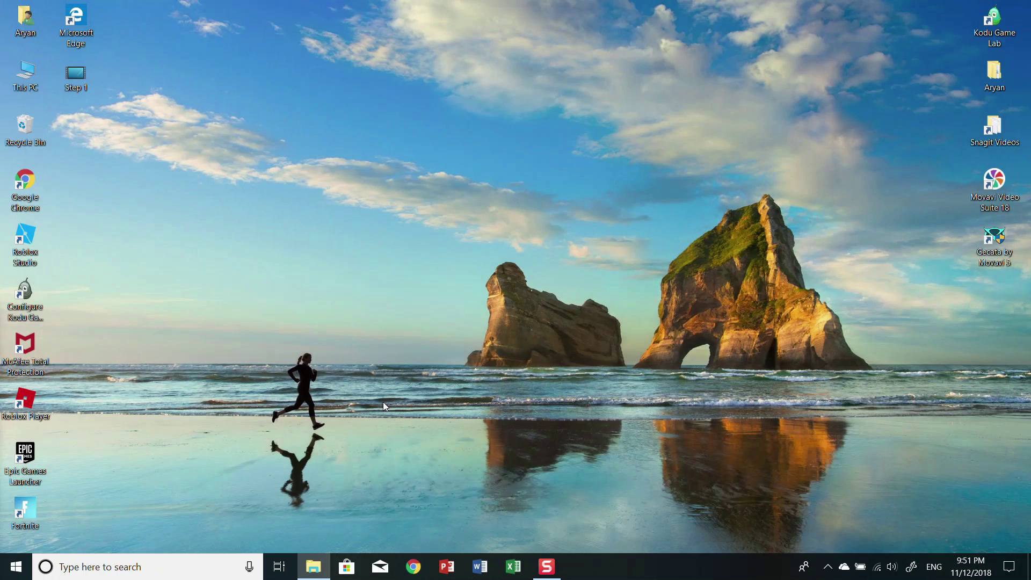